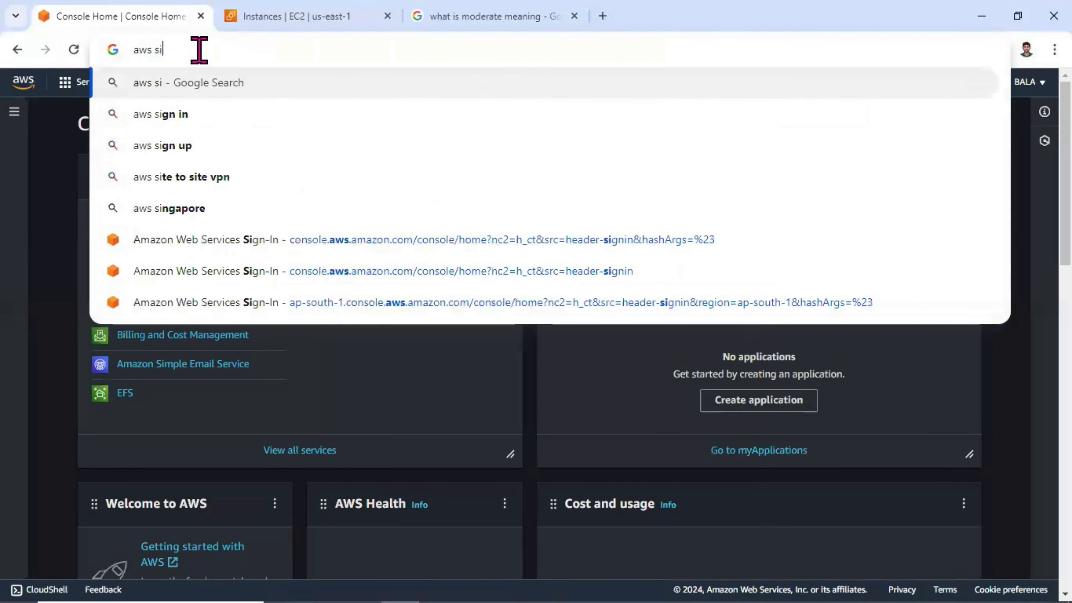
# Step: Search Google for "aws sizing" and open the Amazon EC2 Instance Types result in a new tab
pyautogui.write('zi')
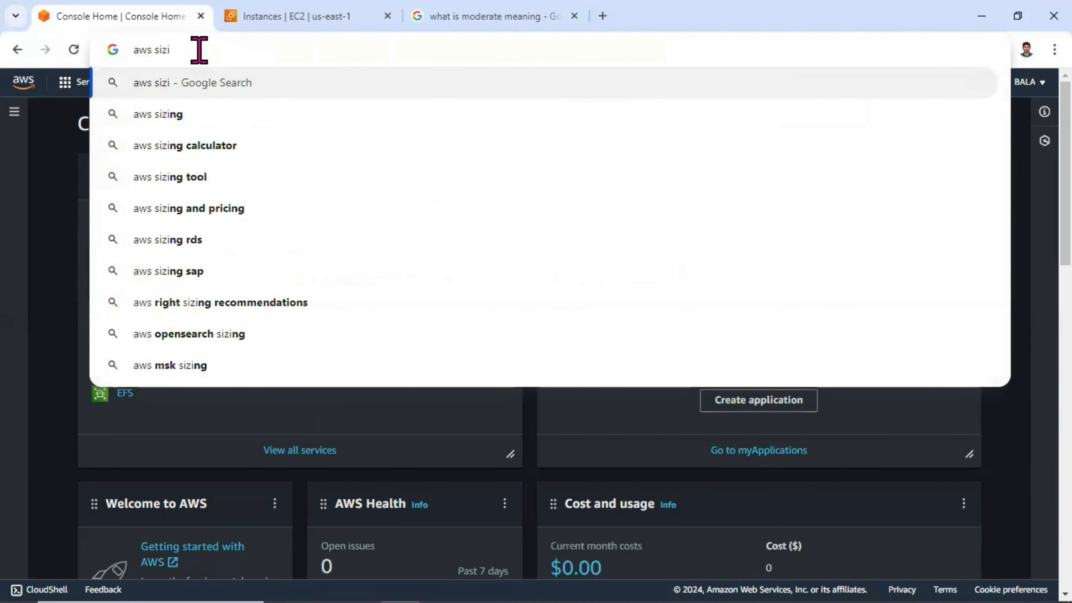
pyautogui.press('Down')
pyautogui.press('Return')
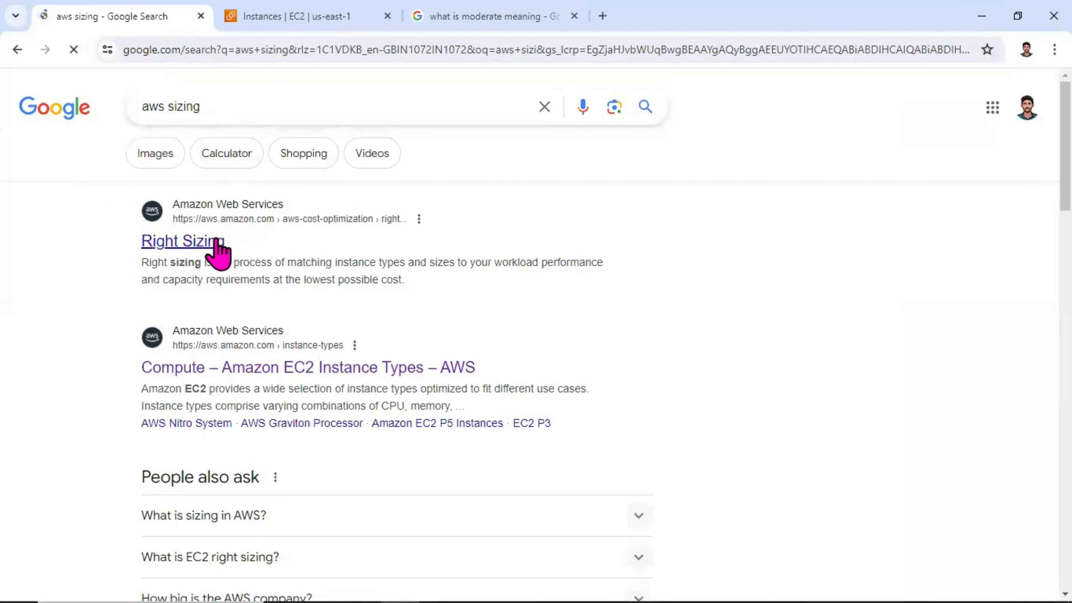
pyautogui.middleClick(206, 368)
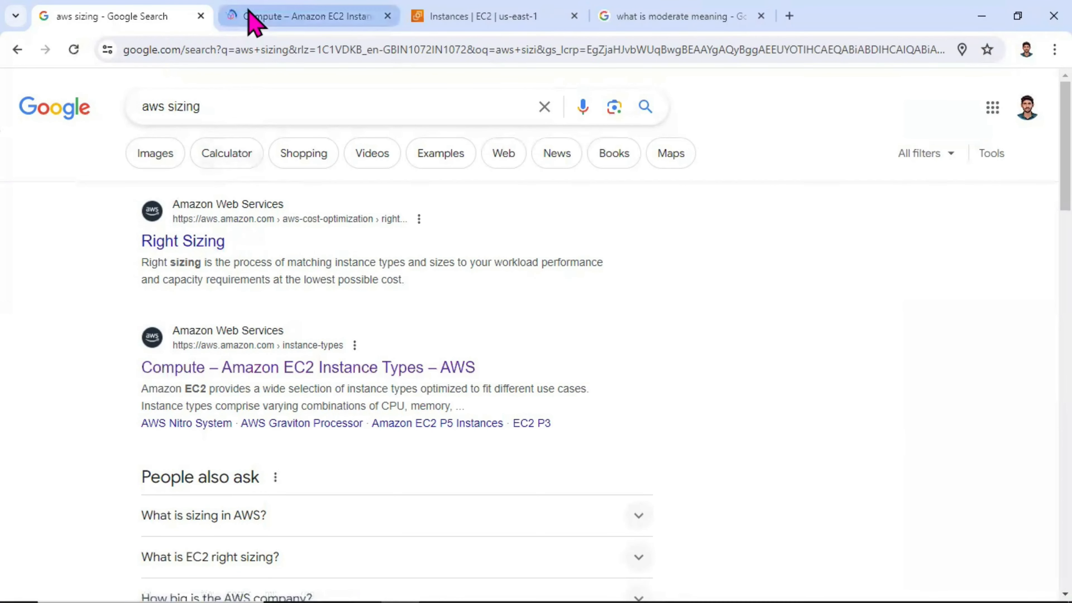
pyautogui.click(248, 16)
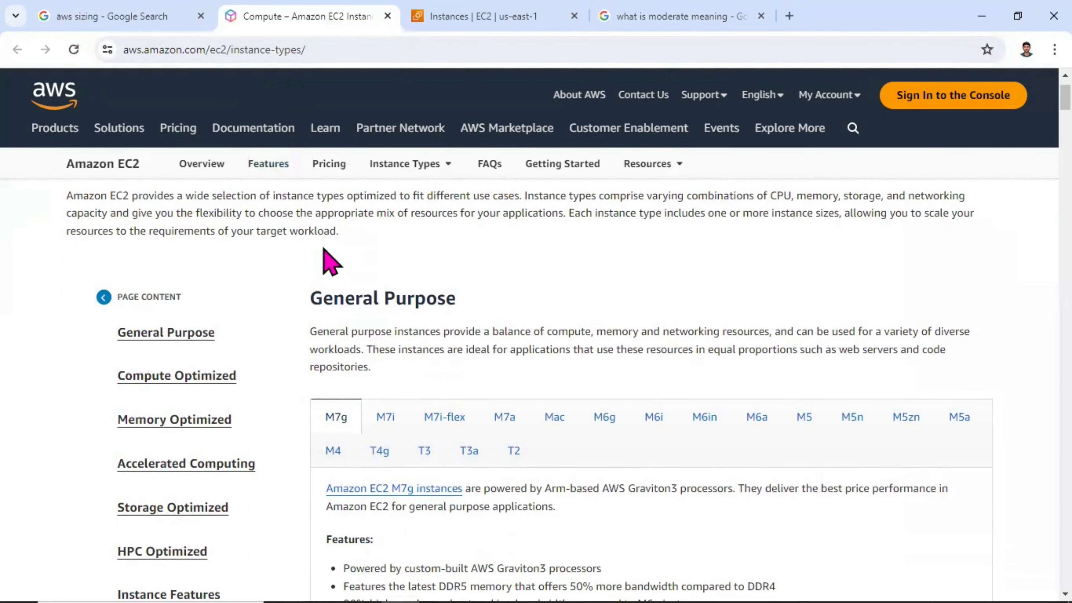
# Step: Review the General Purpose section's description and its list of instance families
pyautogui.scroll(-2, 390, 281)
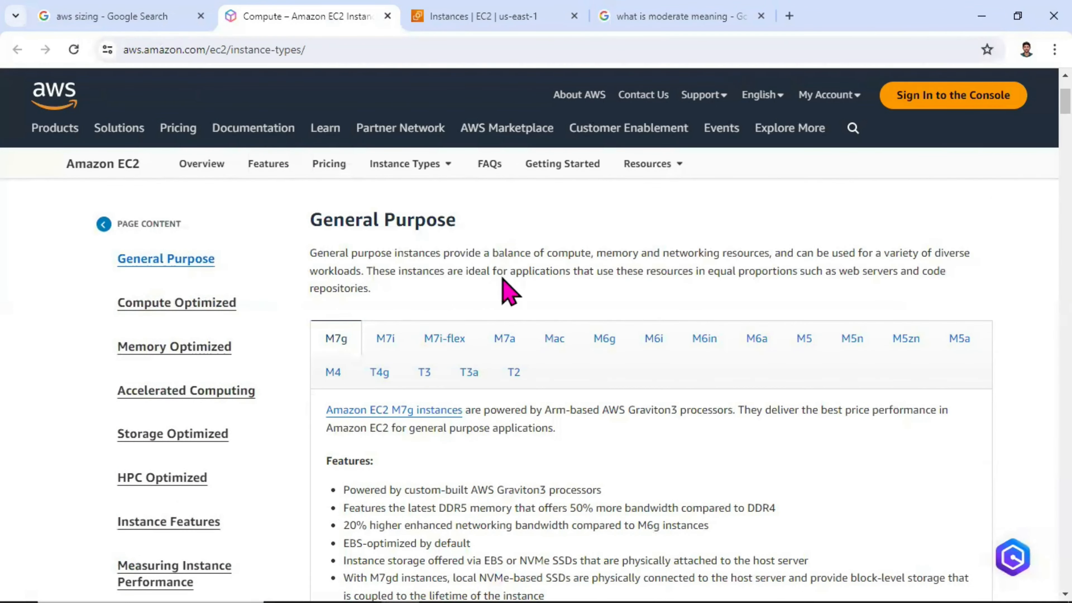
pyautogui.scroll(-2, 485, 304)
pyautogui.scroll(2, 461, 336)
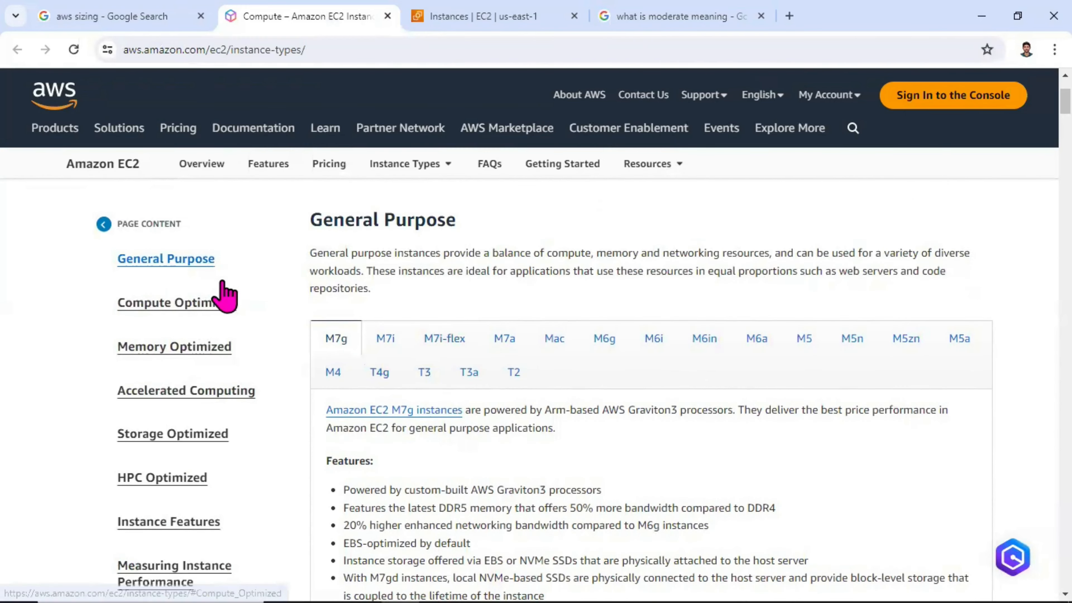
pyautogui.scroll(-2, 419, 352)
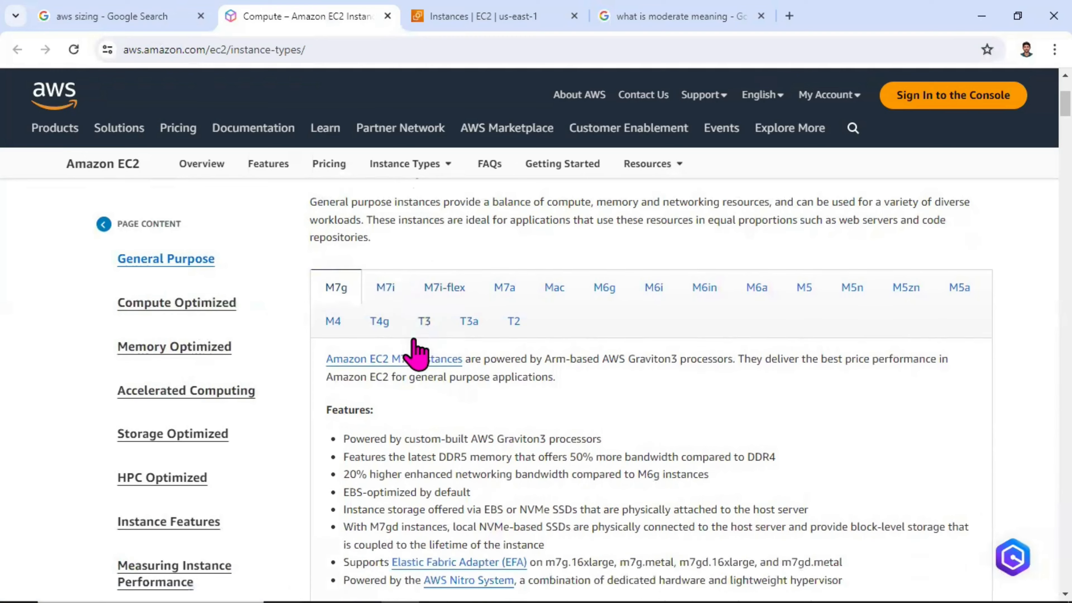
pyautogui.scroll(2, 216, 334)
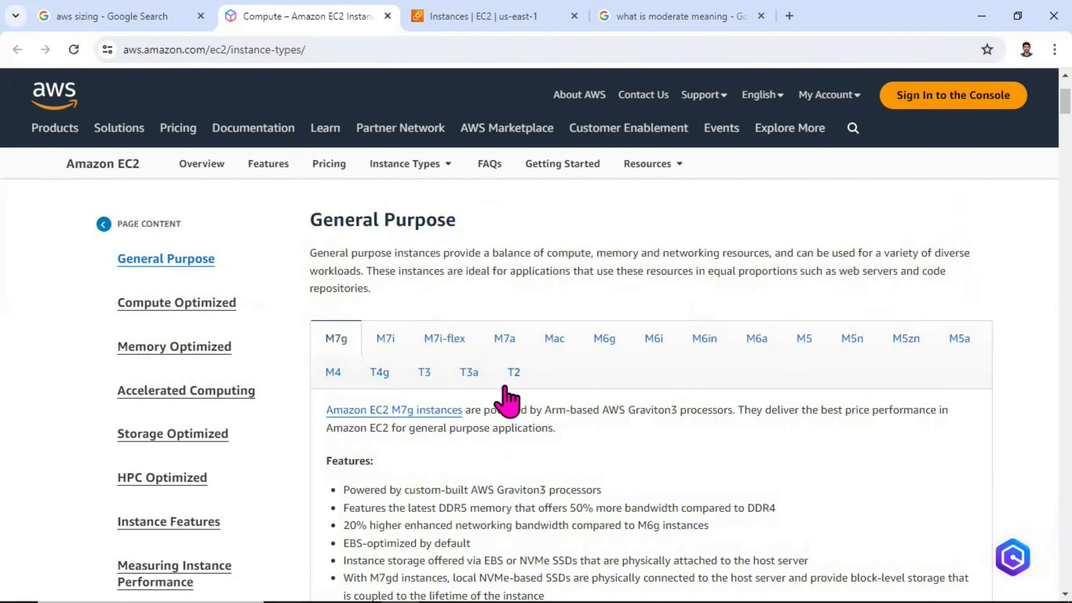
pyautogui.scroll(-12, 440, 387)
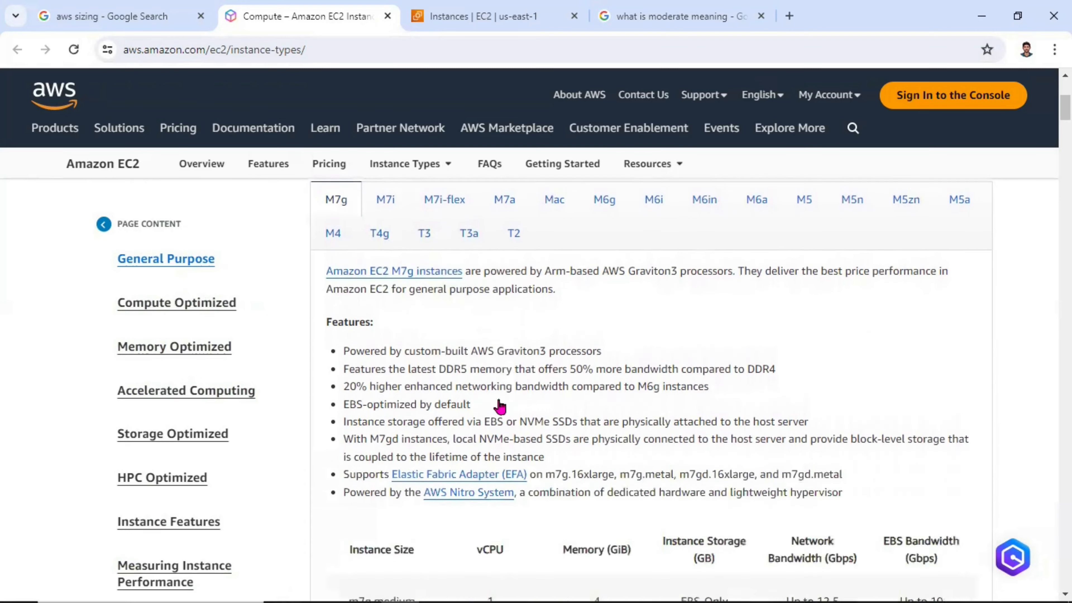
# Step: Examine the M7g size table, highlighting the header of the EBS Bandwidth column
pyautogui.scroll(-10, 455, 371)
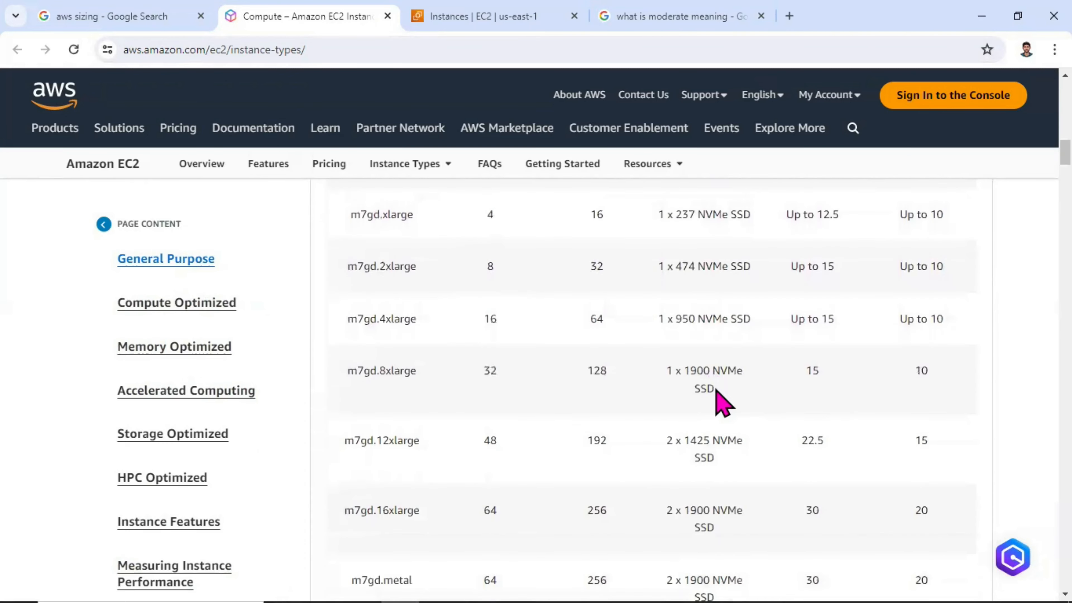
pyautogui.scroll(12, 900, 394)
pyautogui.scroll(3, 907, 385)
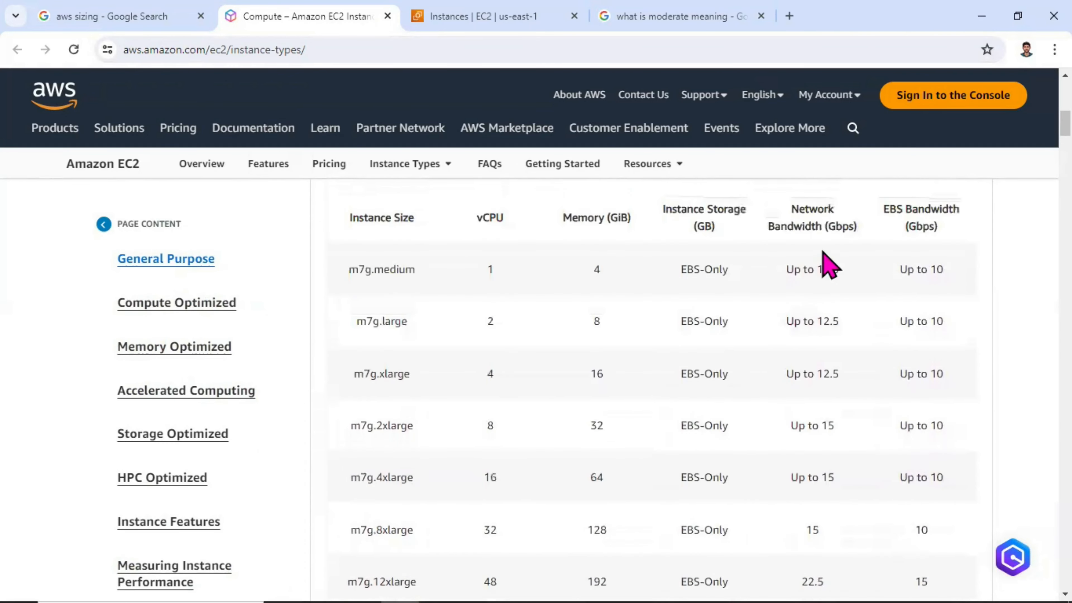
pyautogui.moveTo(849, 228); pyautogui.dragTo(806, 228)
pyautogui.moveTo(924, 222); pyautogui.dragTo(875, 233)
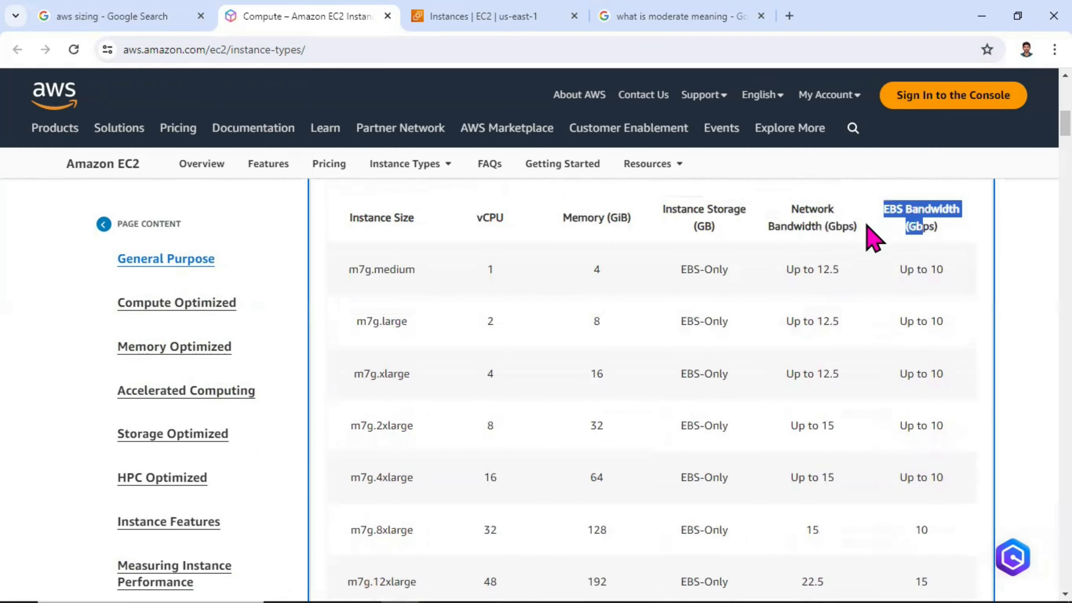
# Step: Read the M7g feature list, highlighting the NVMe-based SSDs and the AWS Graviton3 processors
pyautogui.scroll(3, 472, 295)
pyautogui.scroll(3, 469, 291)
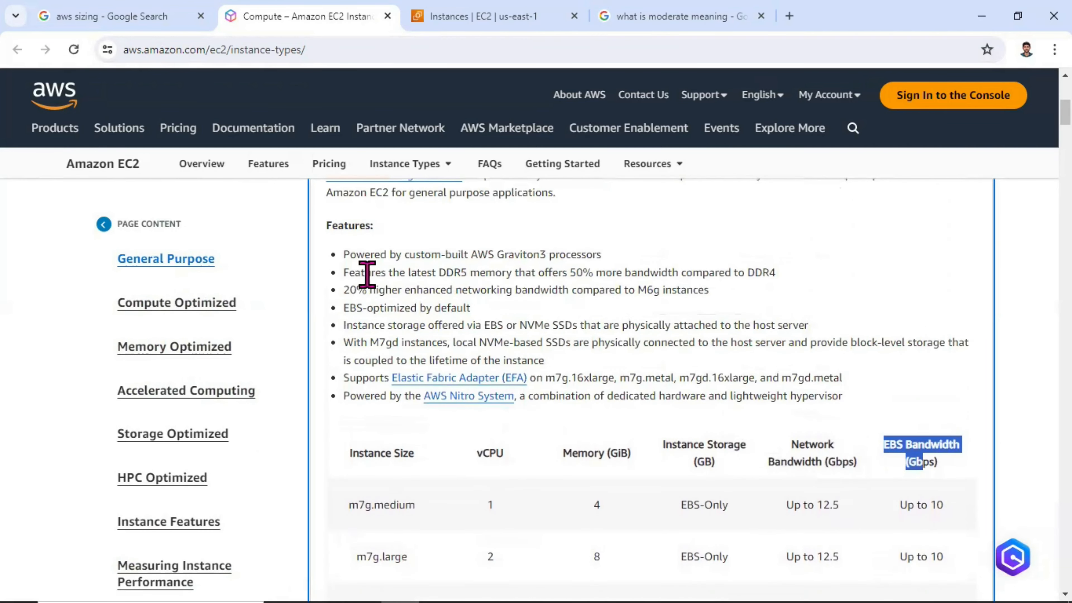
pyautogui.scroll(2, 457, 277)
pyautogui.scroll(-2, 460, 296)
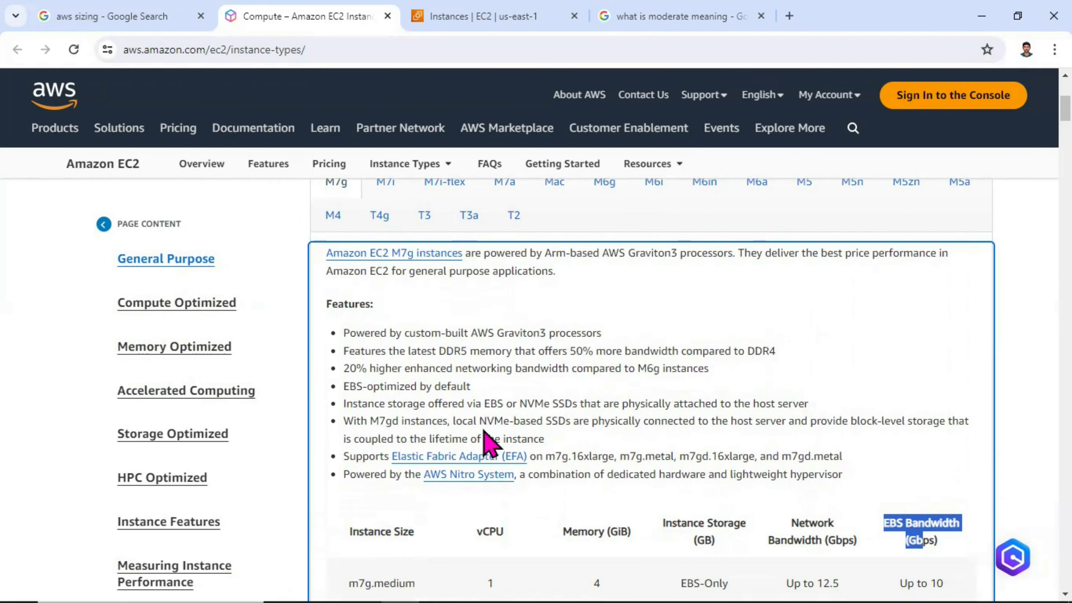
pyautogui.moveTo(484, 427); pyautogui.dragTo(562, 427)
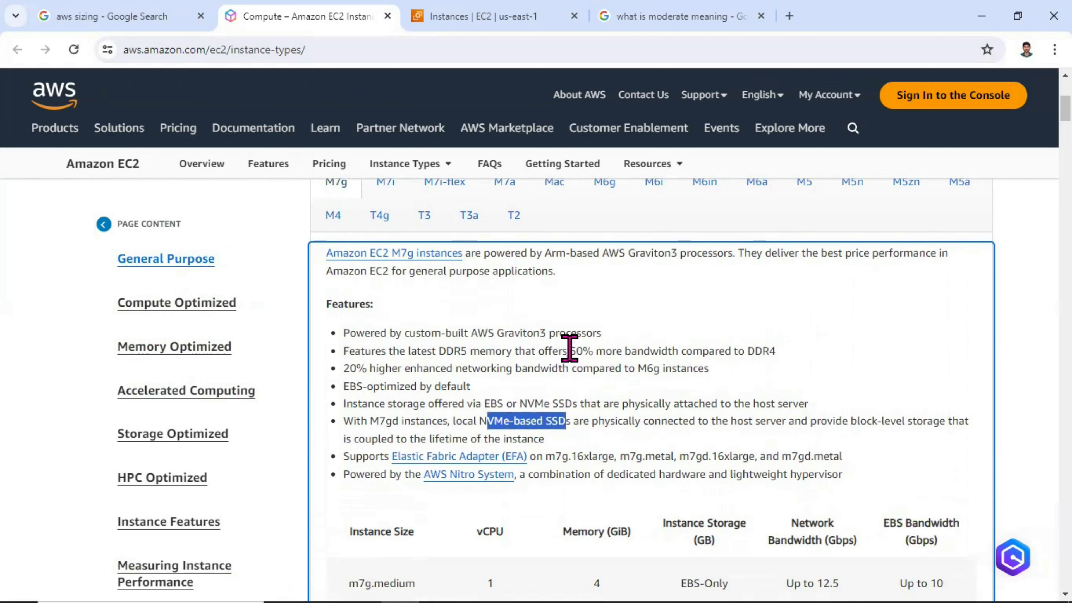
pyautogui.moveTo(596, 333); pyautogui.dragTo(476, 336)
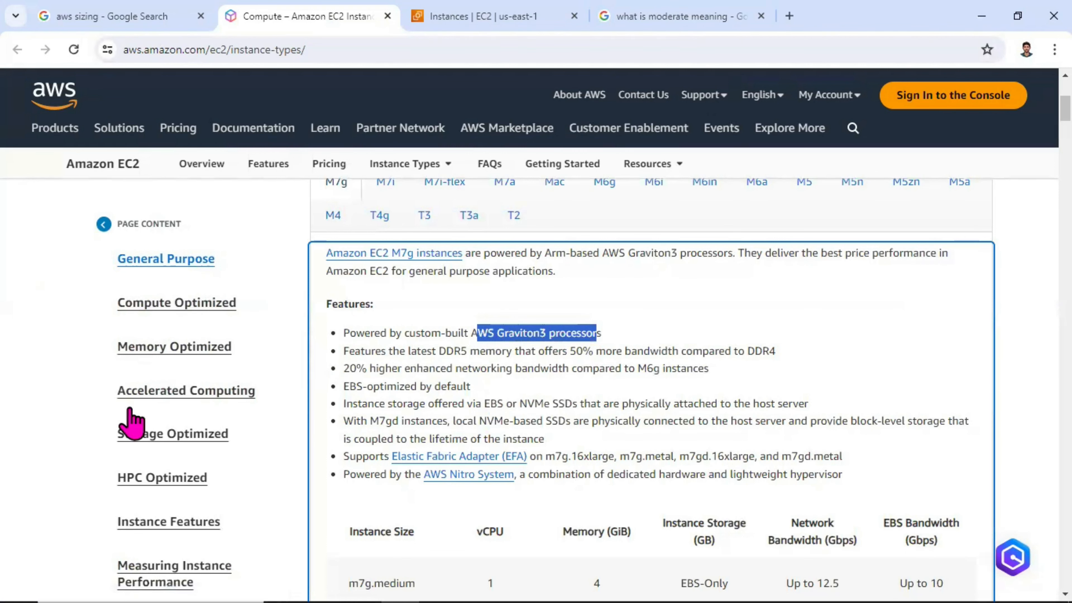
# Step: Look through the remaining M7g and M7gd sizes down to the shared specs and use cases
pyautogui.scroll(-4, 450, 418)
pyautogui.scroll(-12, 453, 421)
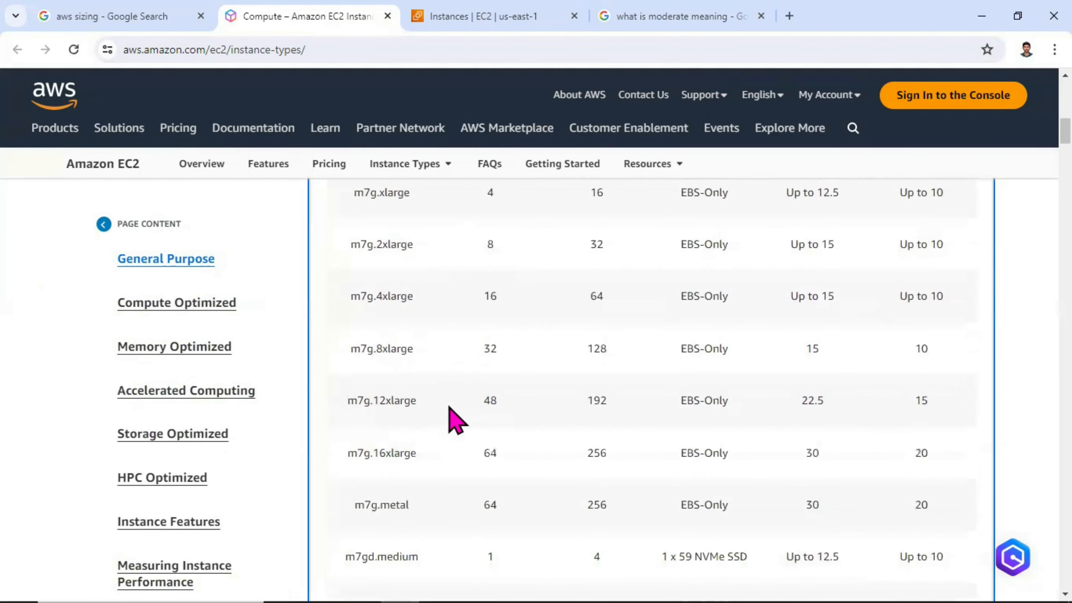
pyautogui.scroll(-8, 451, 406)
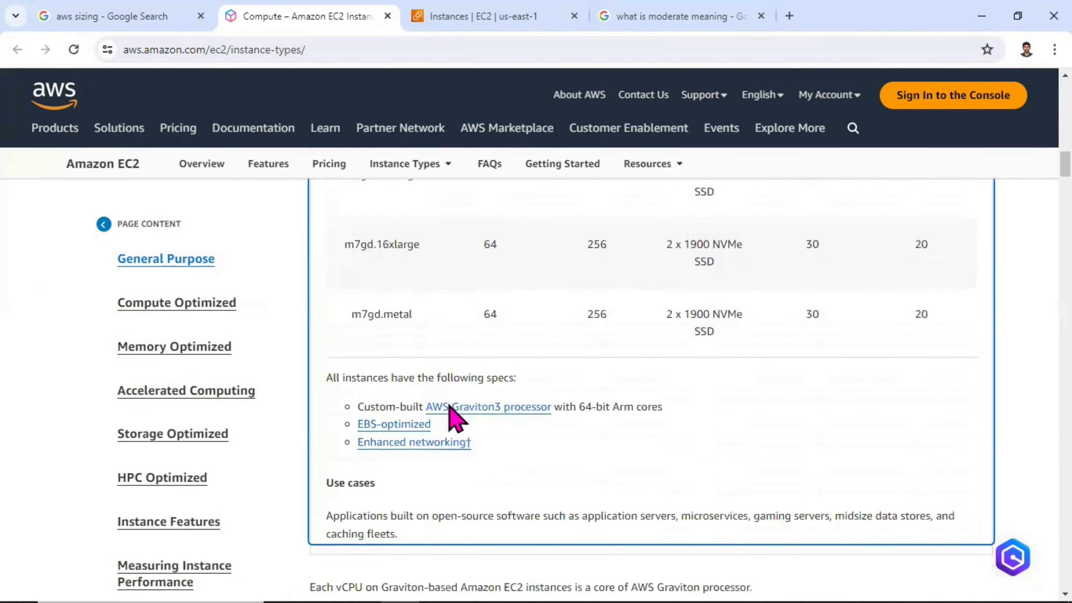
pyautogui.scroll(6, 450, 407)
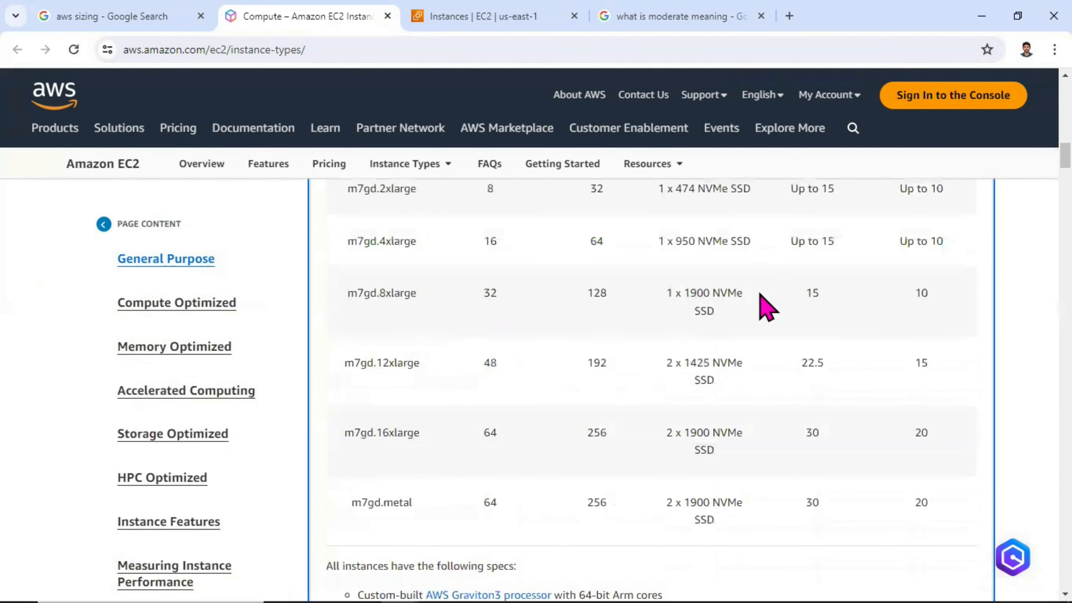
pyautogui.scroll(15, 762, 307)
pyautogui.scroll(-4, 610, 337)
pyautogui.scroll(7, 591, 372)
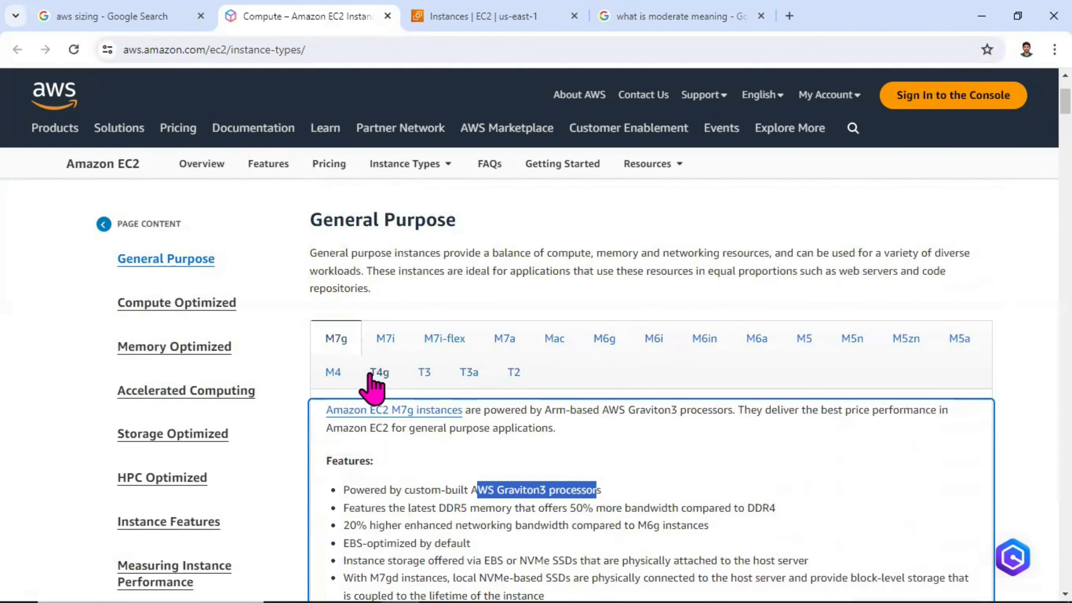
# Step: Show the M4 instance family and examine its size table, highlighting the Intel Xeon E5-2676 v3 processor spec
pyautogui.click(344, 374)
pyautogui.scroll(-1, 464, 376)
pyautogui.scroll(-10, 486, 370)
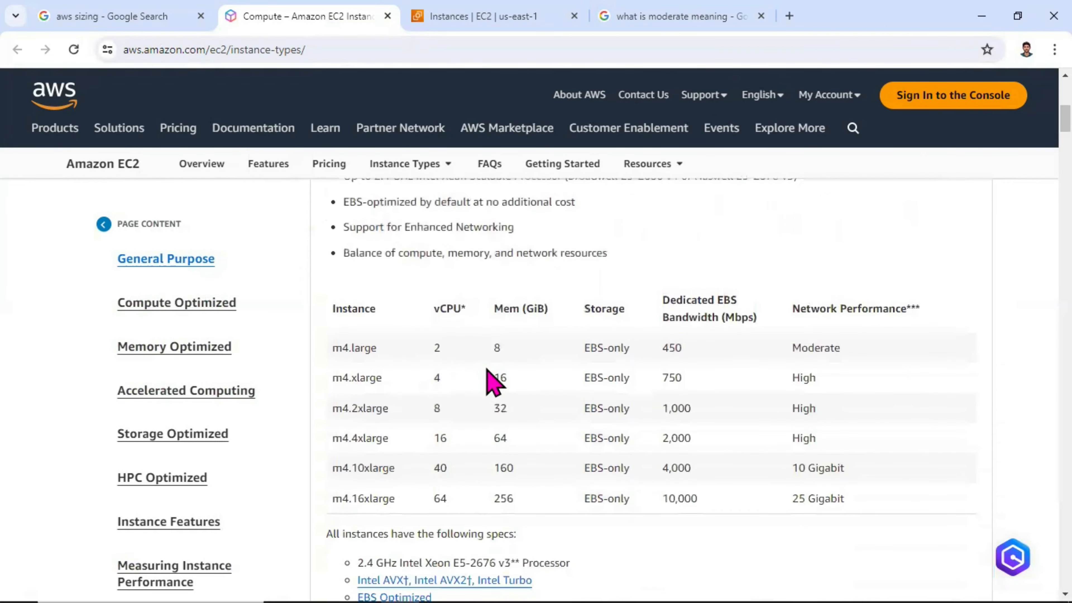
pyautogui.scroll(2, 574, 351)
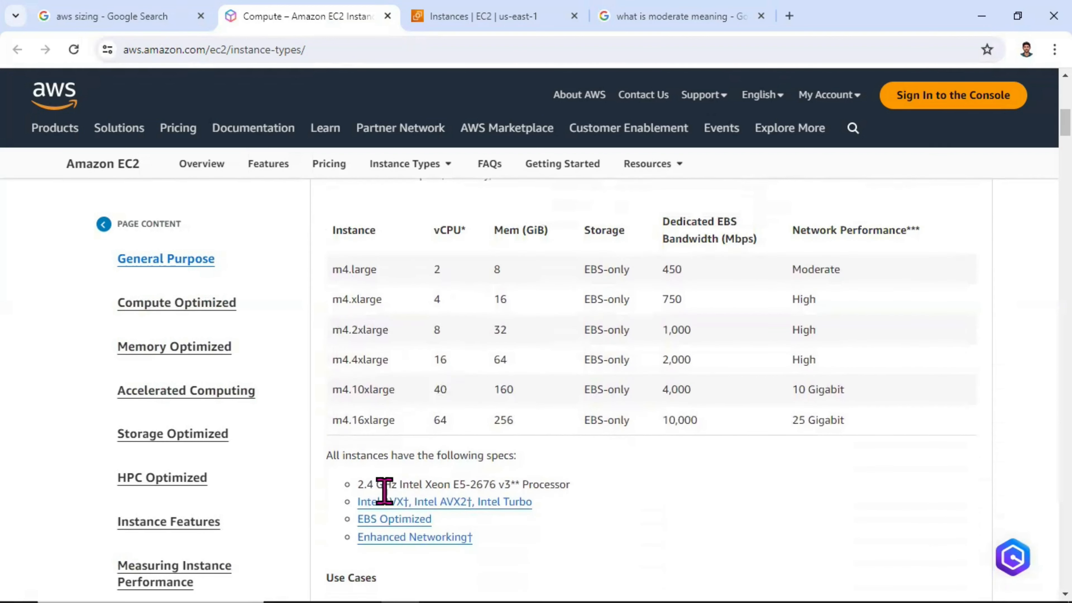
pyautogui.moveTo(374, 484); pyautogui.dragTo(558, 480)
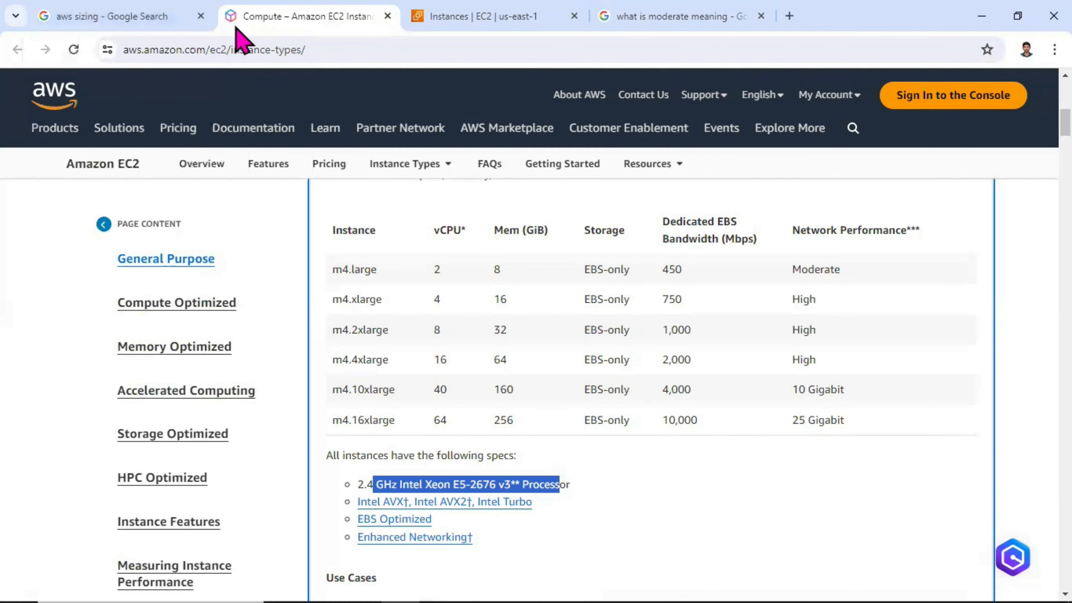
# Step: Switch to the EC2 console and browse the instance types list for the t2 sizes
pyautogui.hotkey('ctrl', 'Tab')
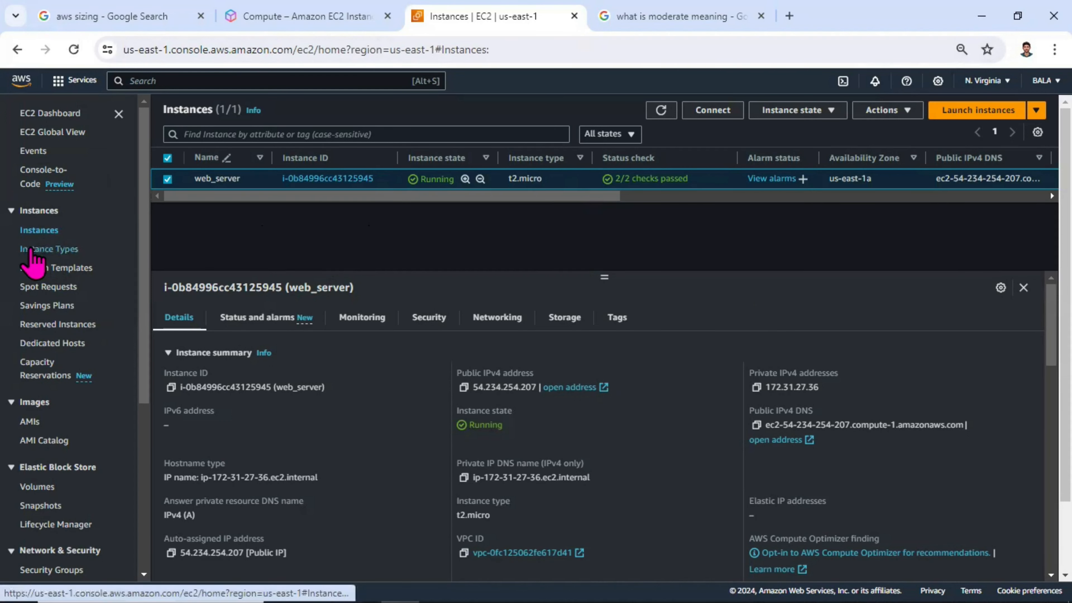
pyautogui.click(45, 250)
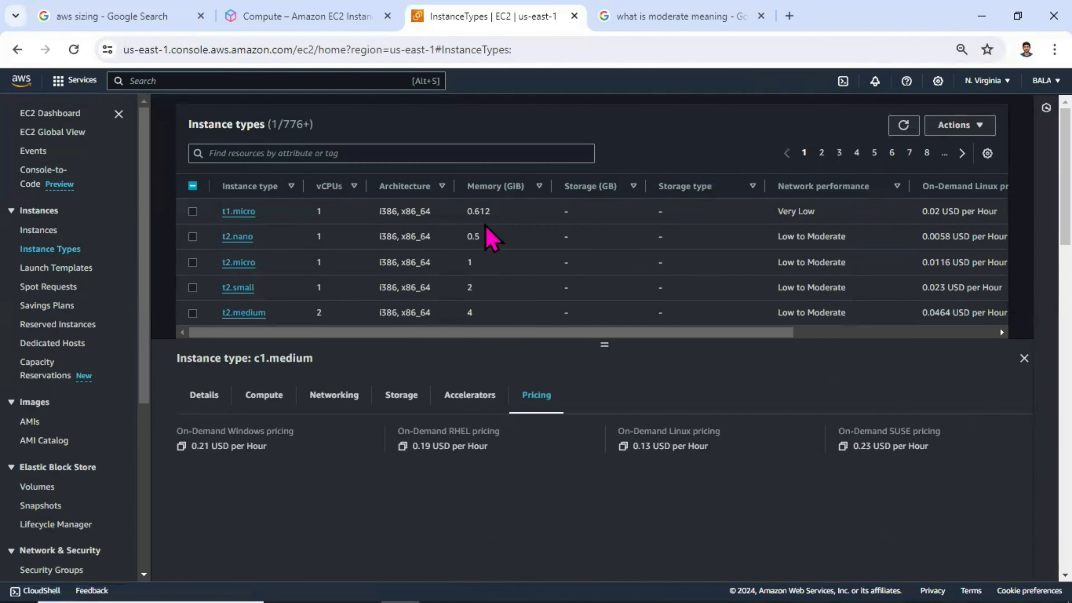
pyautogui.scroll(-5, 536, 233)
pyautogui.scroll(5, 533, 242)
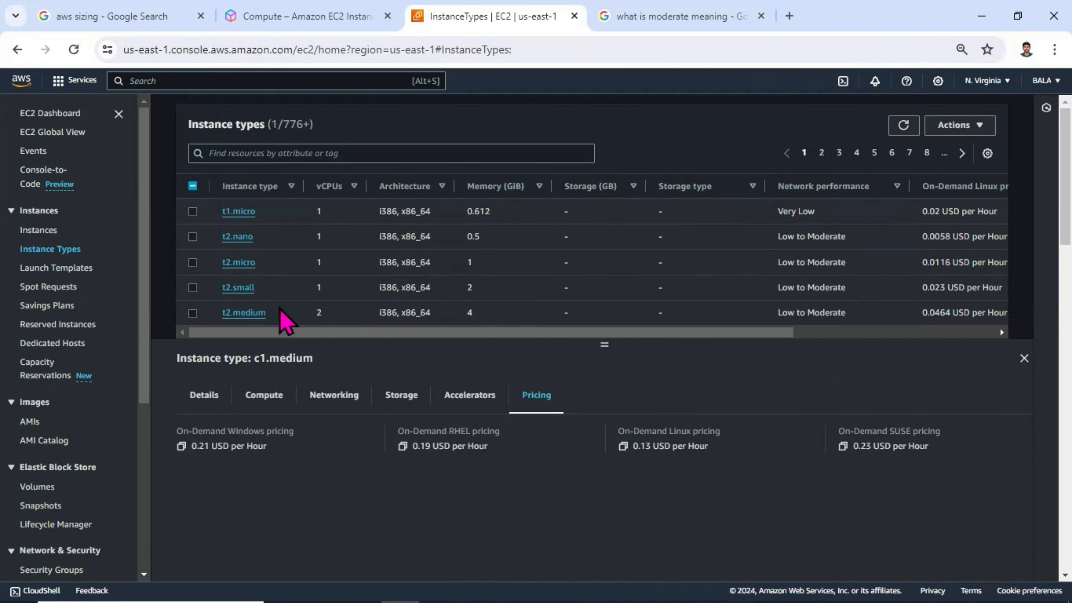
pyautogui.scroll(-2, 249, 266)
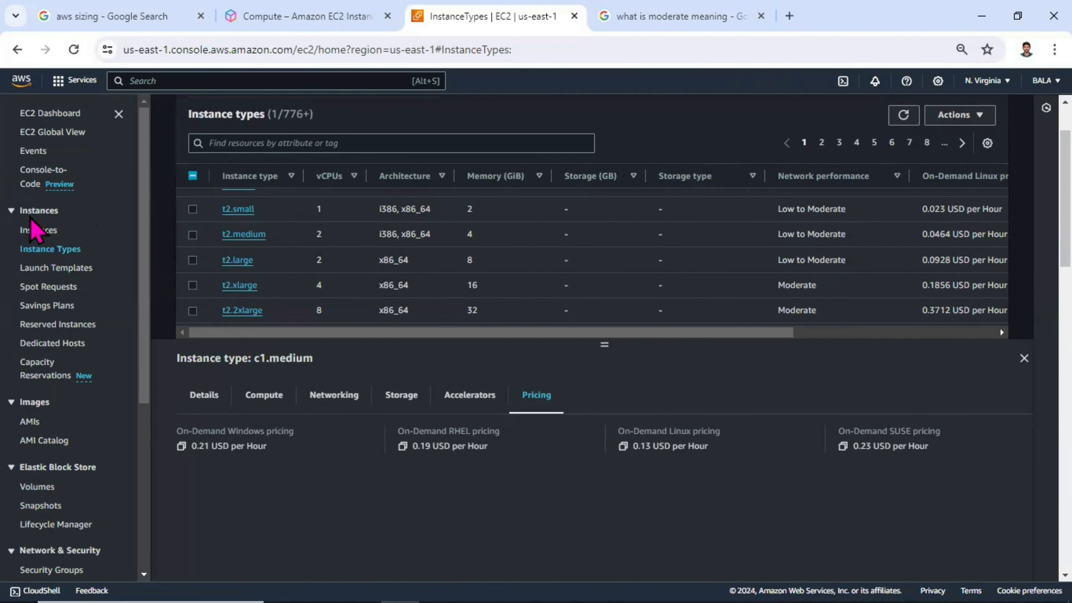
# Step: Reopen the instance types list from the instances page, clear all selected types and select only c3.large
pyautogui.click(39, 230)
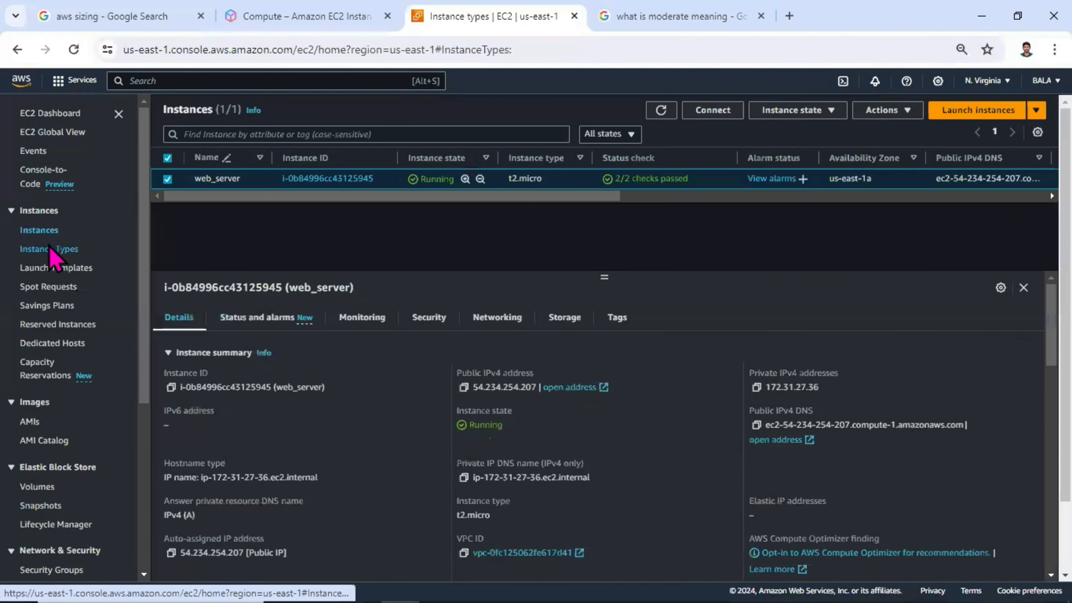
pyautogui.click(49, 249)
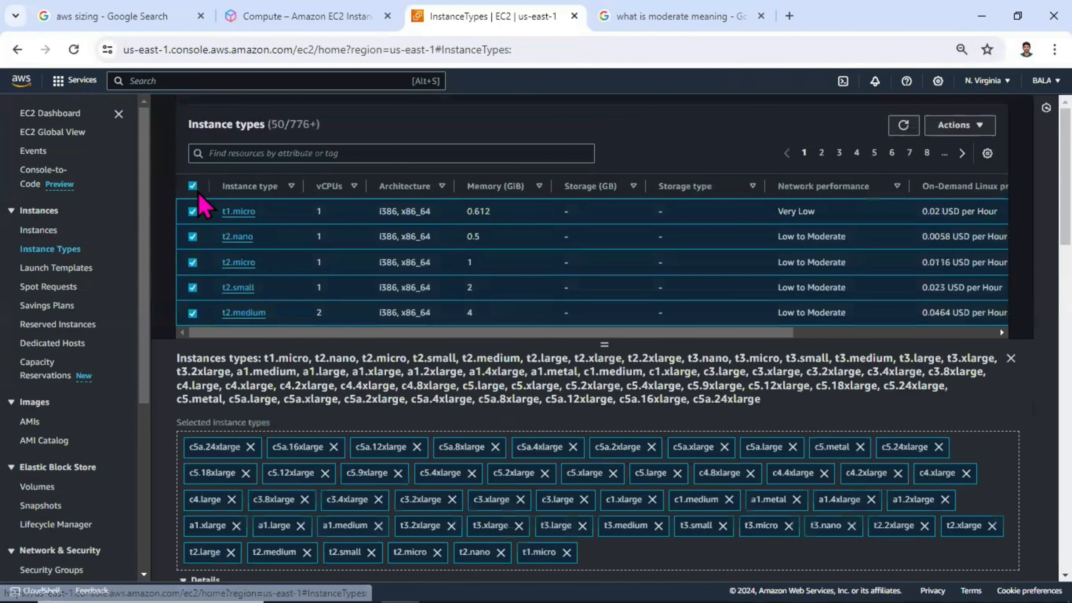
pyautogui.click(193, 186)
pyautogui.scroll(-10, 203, 241)
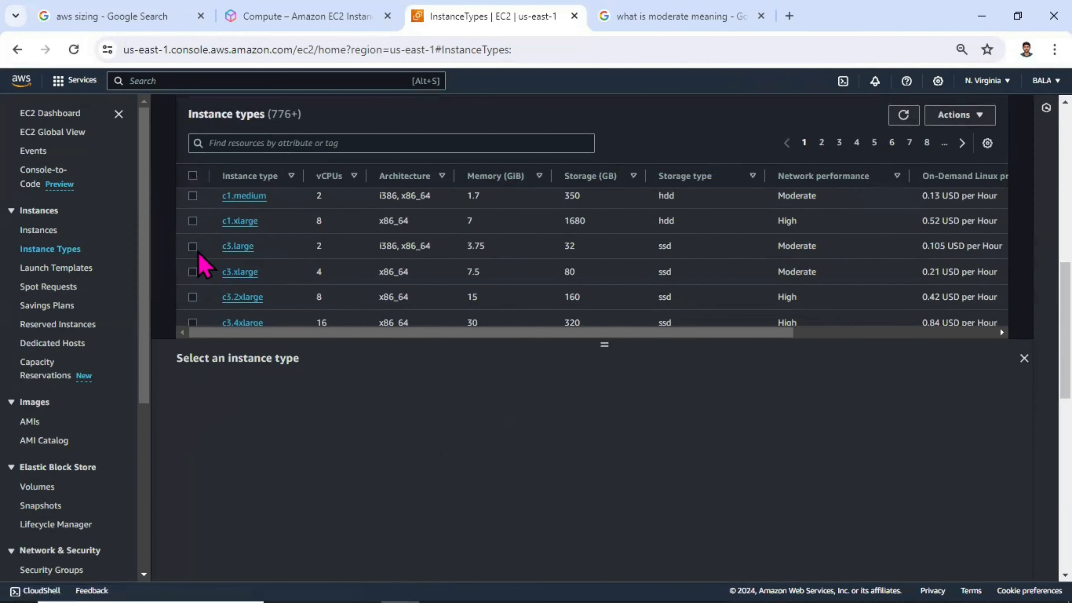
pyautogui.click(192, 247)
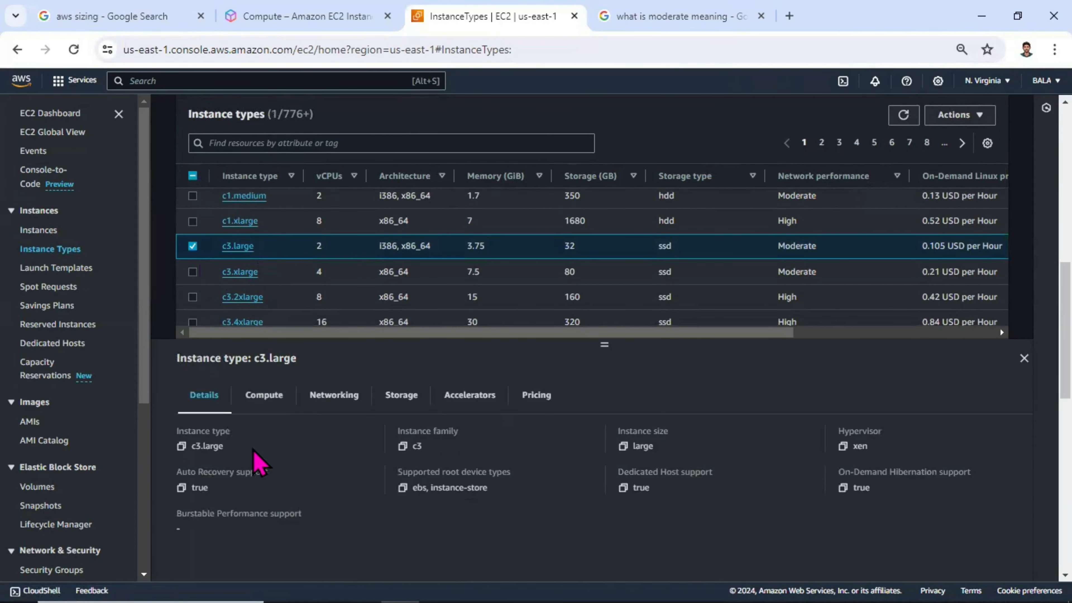
# Step: Review c3.large's general details and compute specifications, highlighting its instance type, supported root device types and threads per core
pyautogui.doubleClick(218, 447)
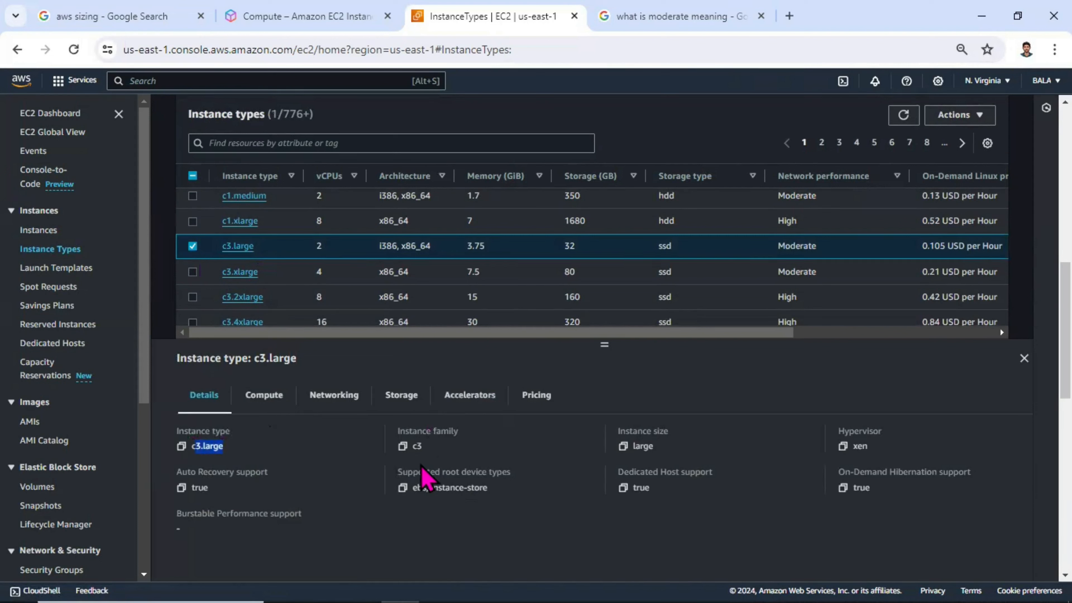
pyautogui.moveTo(491, 489); pyautogui.dragTo(417, 489)
pyautogui.click(486, 514)
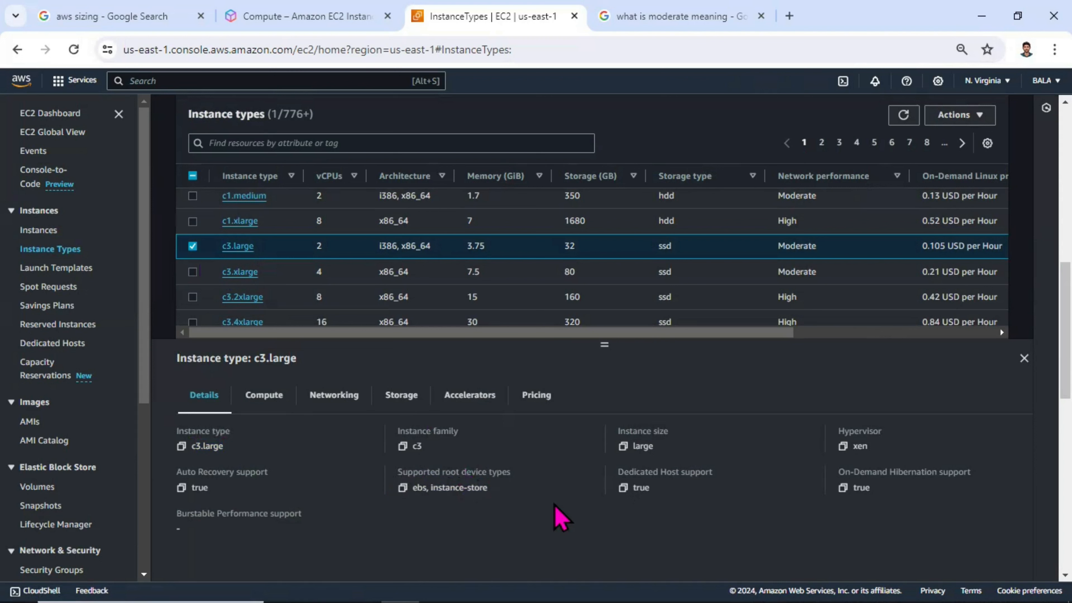
pyautogui.click(262, 397)
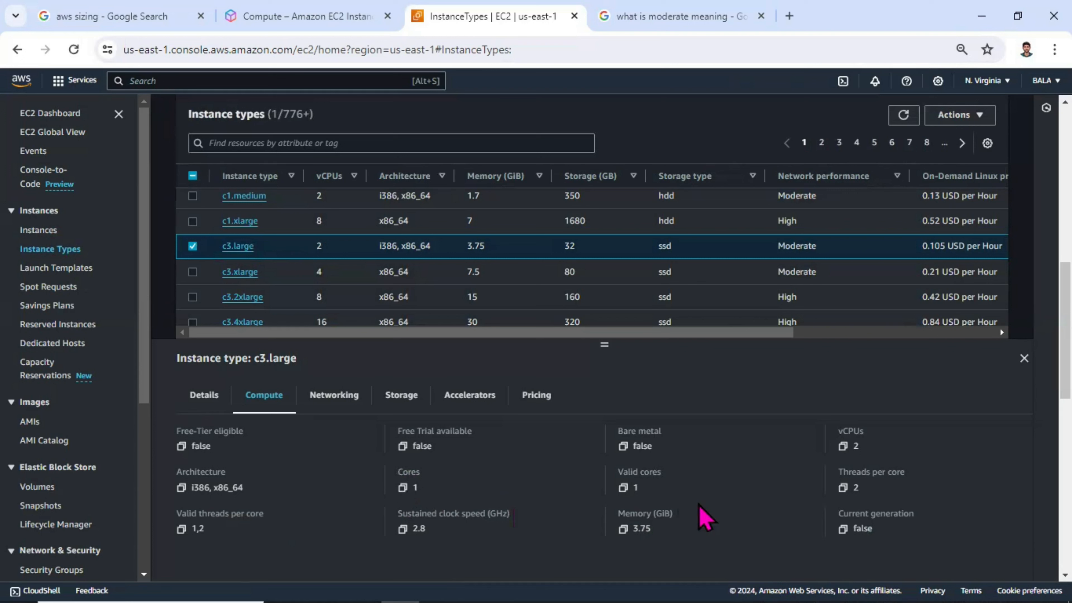
pyautogui.moveTo(874, 485); pyautogui.dragTo(835, 482)
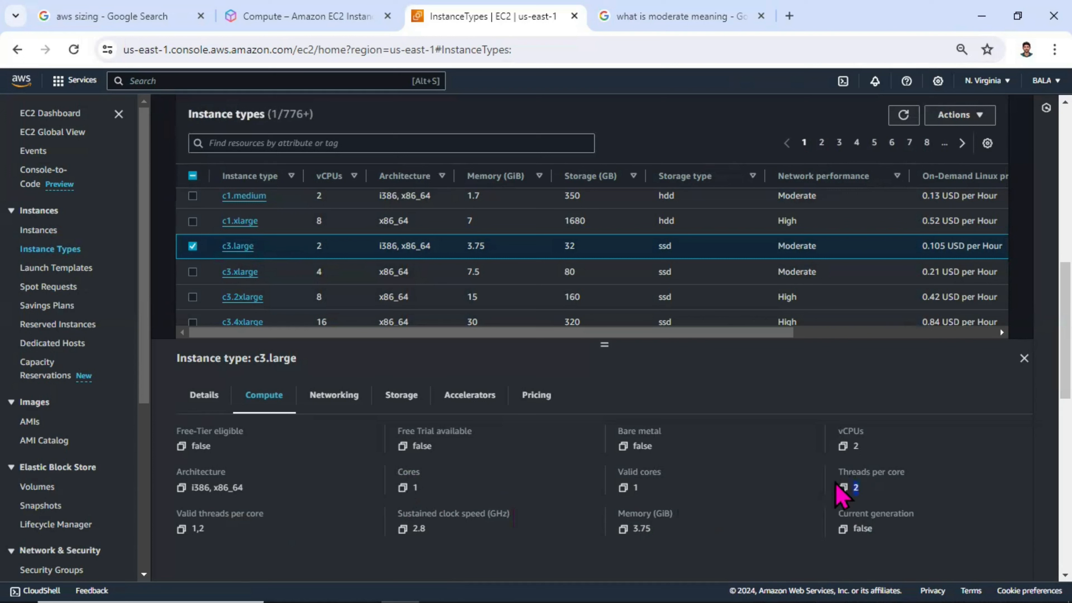
# Step: Review c3.large's vCPU, networking and storage specifications, highlighting its vCPUs, availability zones and network performance
pyautogui.moveTo(865, 450); pyautogui.dragTo(837, 446)
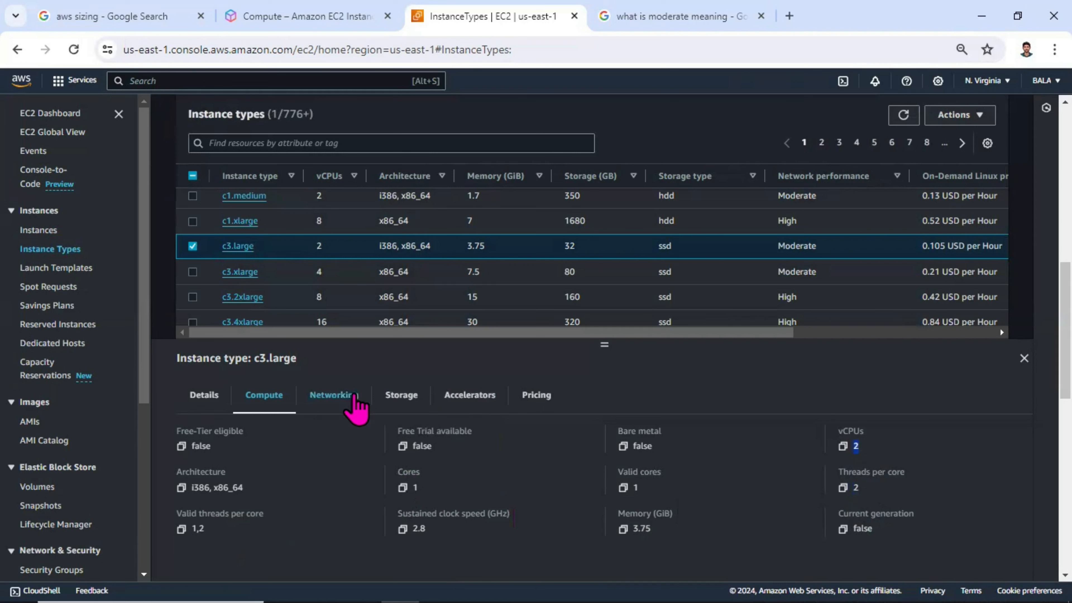
pyautogui.click(347, 409)
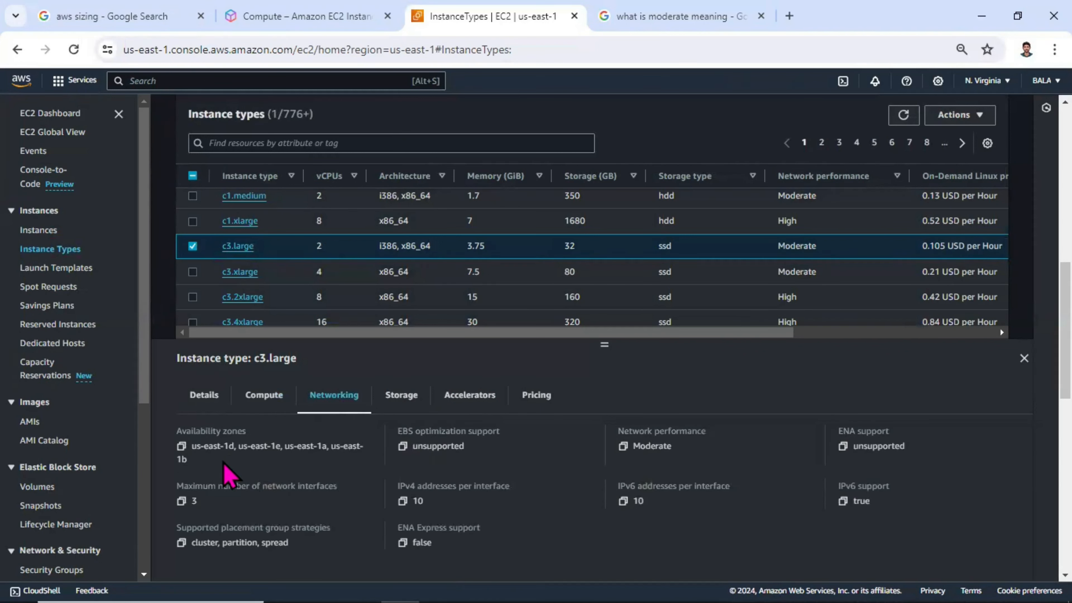
pyautogui.moveTo(210, 458); pyautogui.dragTo(189, 451)
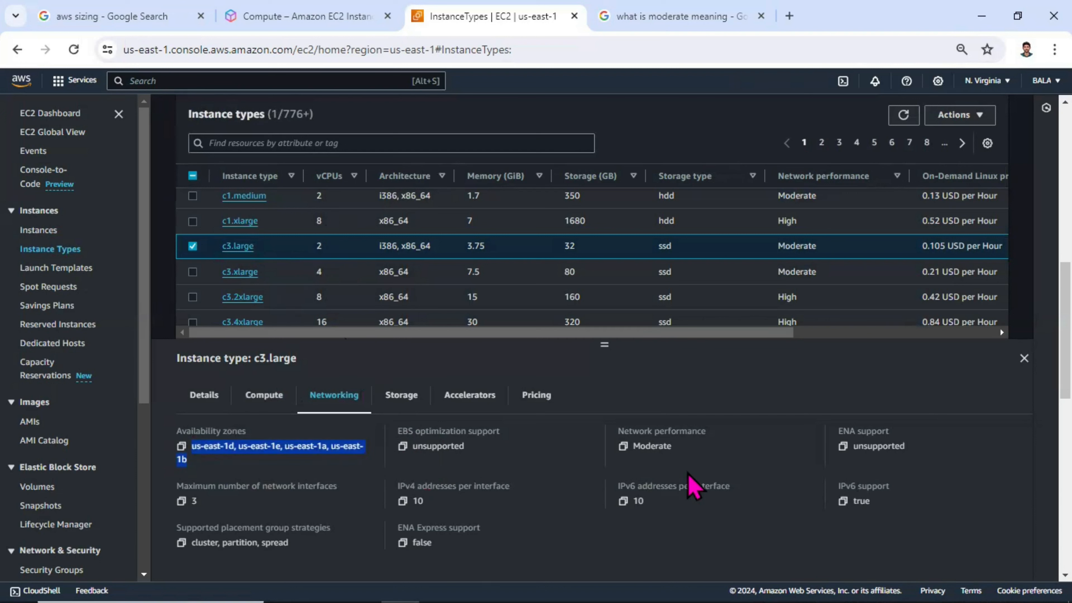
pyautogui.moveTo(674, 447); pyautogui.dragTo(622, 447)
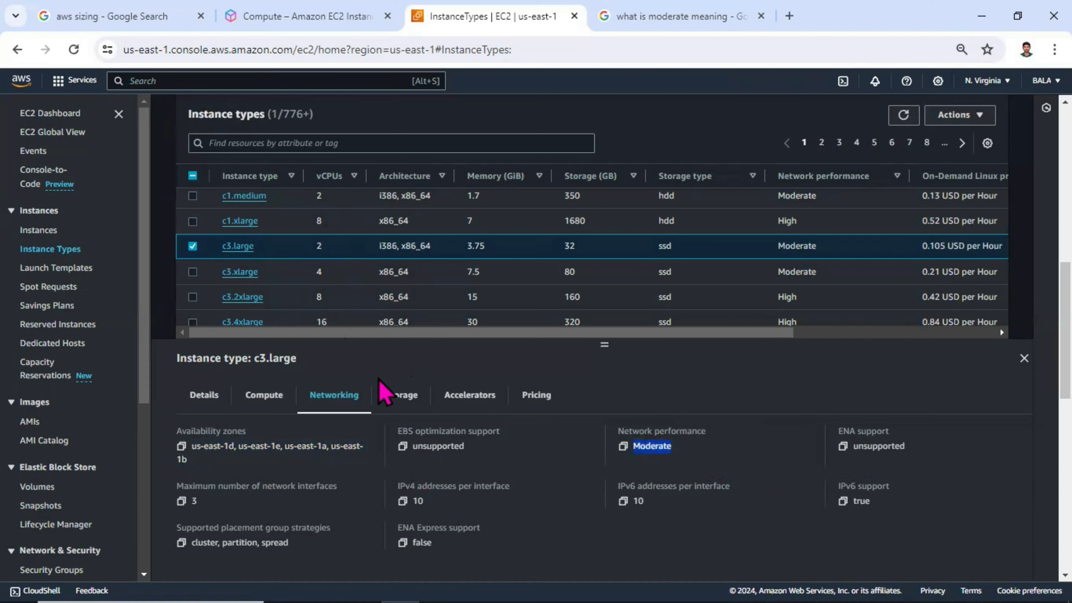
pyautogui.click(400, 396)
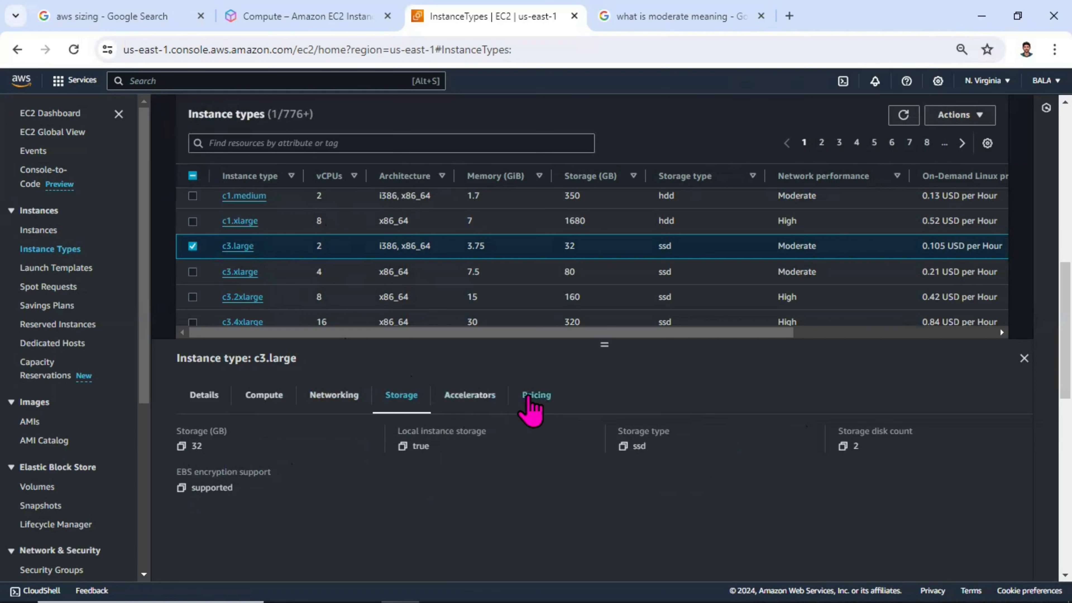
# Step: Review c3.large's on-demand pricing, highlighting the RHEL, Windows, Linux and SUSE pricing labels
pyautogui.click(532, 399)
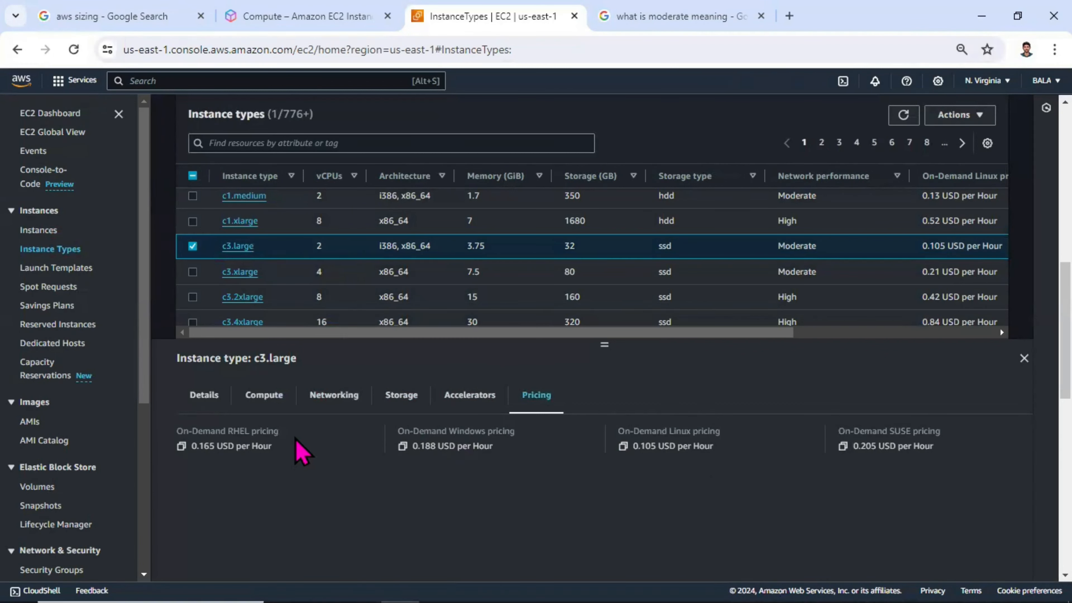
pyautogui.moveTo(280, 431); pyautogui.dragTo(226, 435)
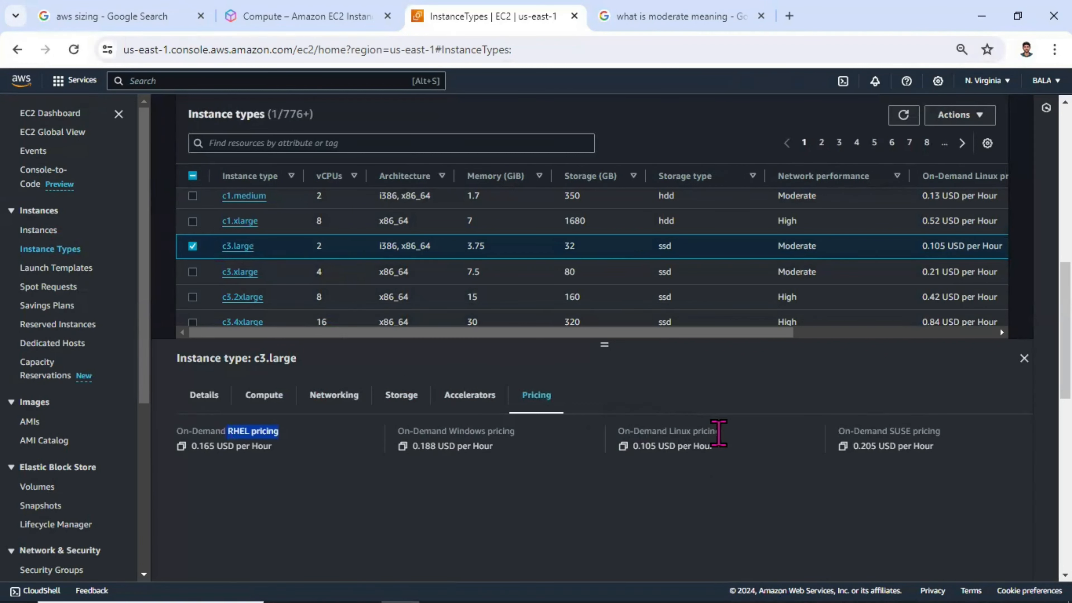
pyautogui.moveTo(719, 433); pyautogui.dragTo(657, 435)
pyautogui.moveTo(515, 433); pyautogui.dragTo(423, 432)
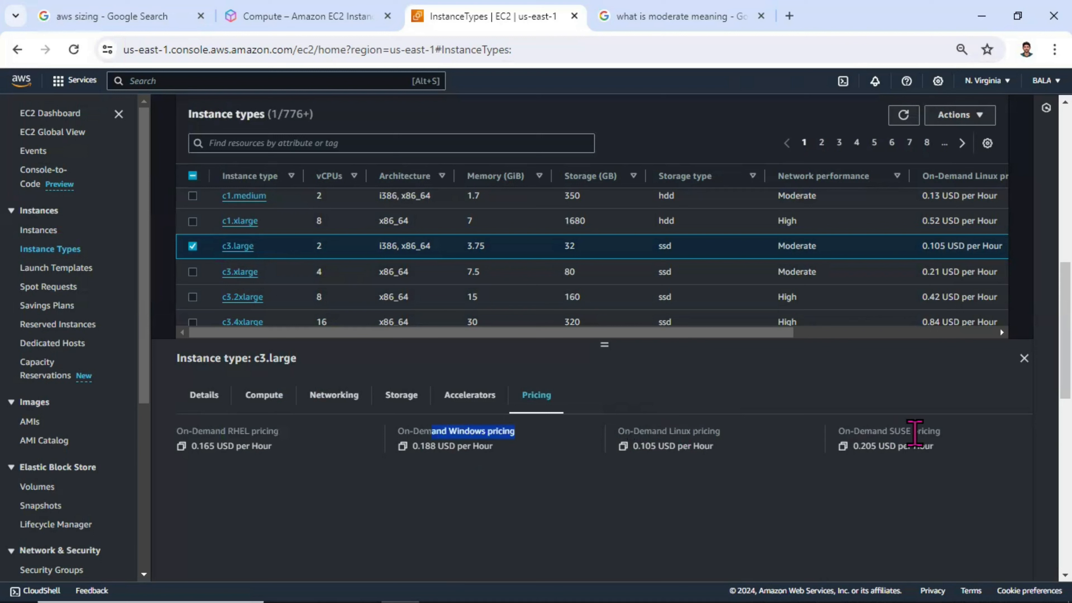
pyautogui.moveTo(924, 432); pyautogui.dragTo(844, 439)
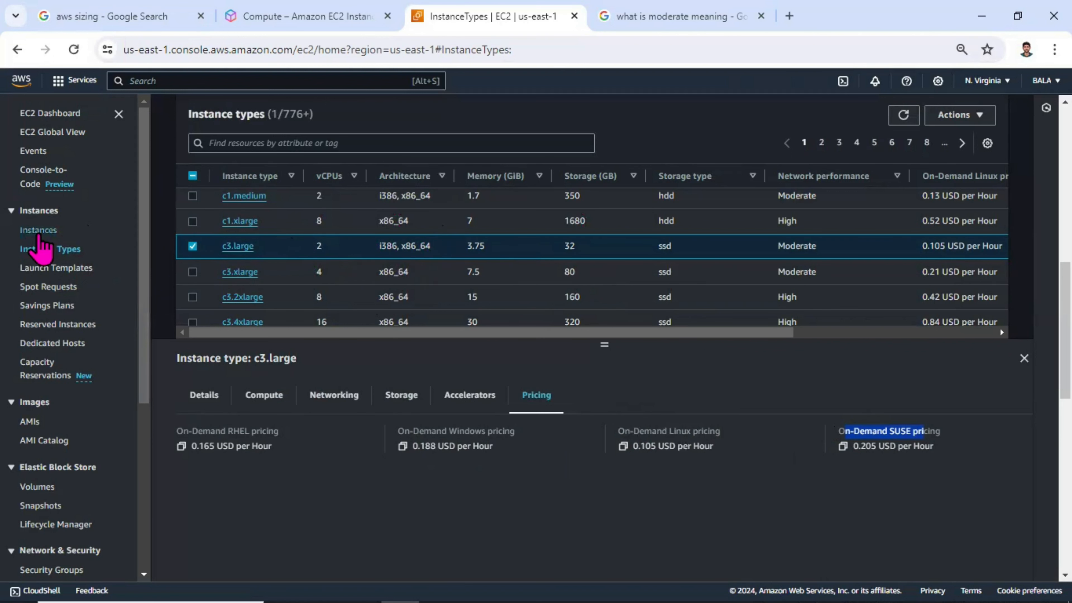
# Step: Return to the instances list, enlarge web_server's details and view the instance settings available for it
pyautogui.click(39, 233)
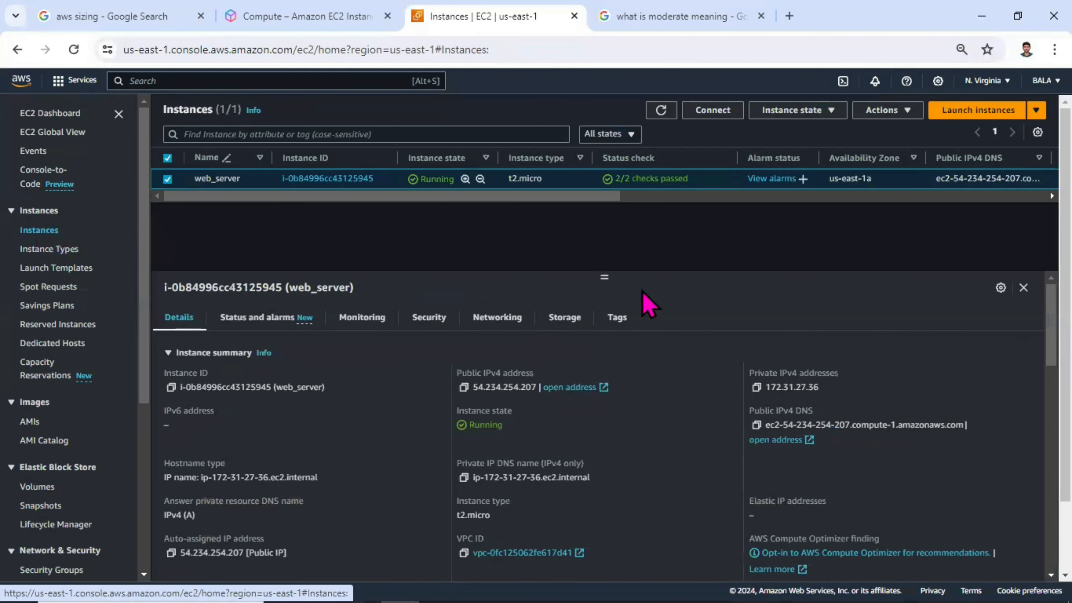
pyautogui.moveTo(607, 280); pyautogui.dragTo(604, 239)
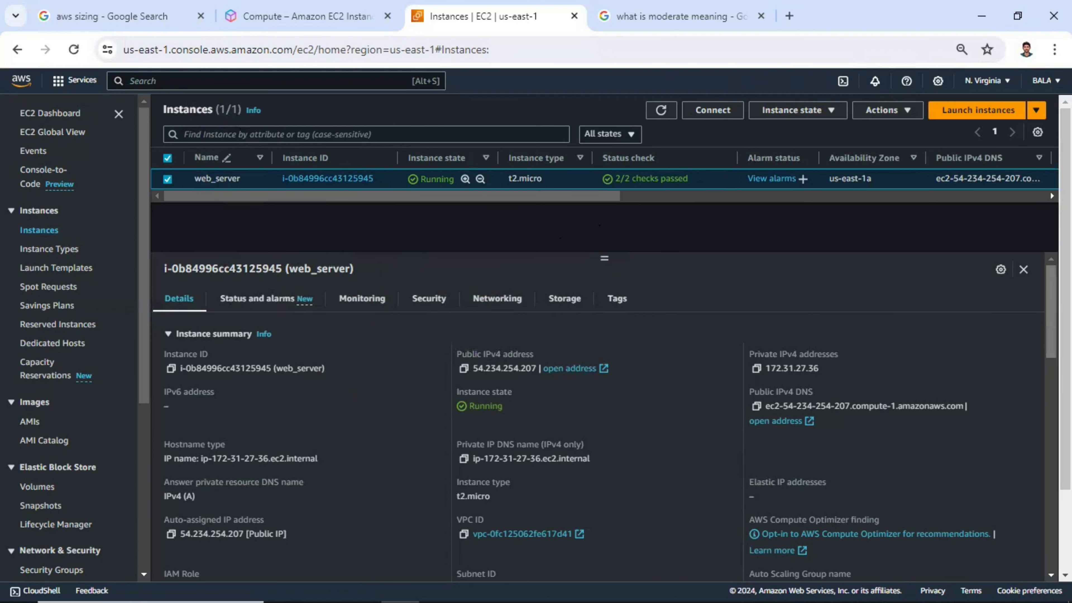
pyautogui.moveTo(1051, 304); pyautogui.dragTo(1051, 306)
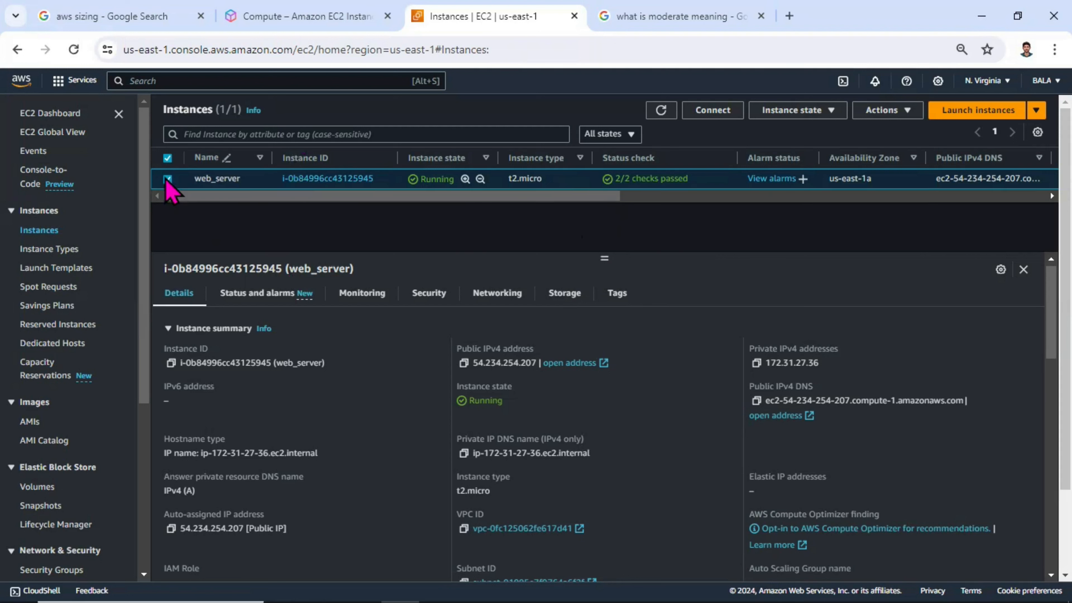
pyautogui.click(887, 113)
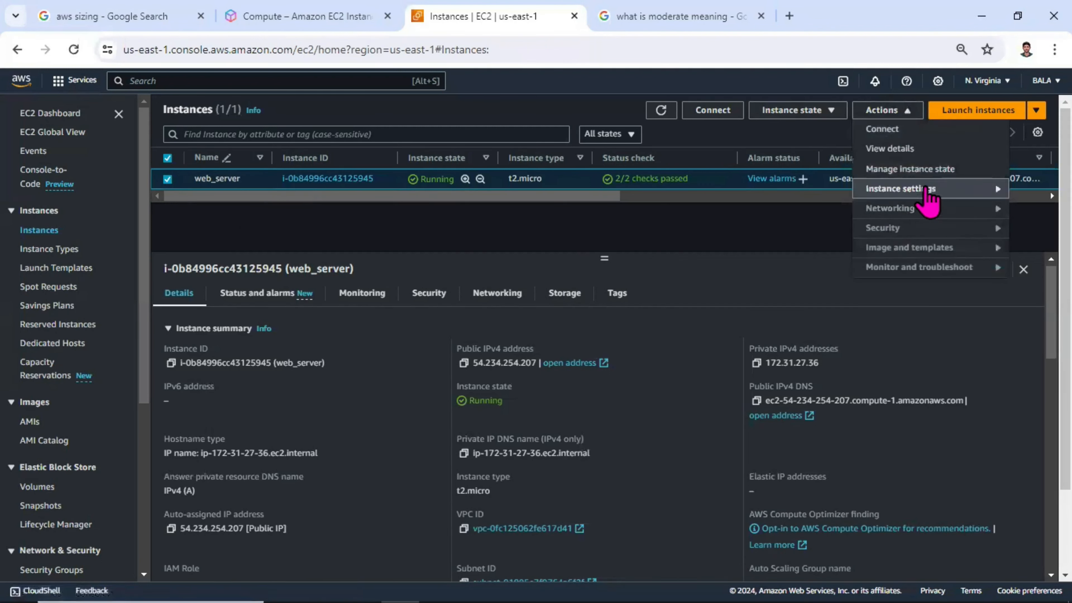
pyautogui.click(927, 198)
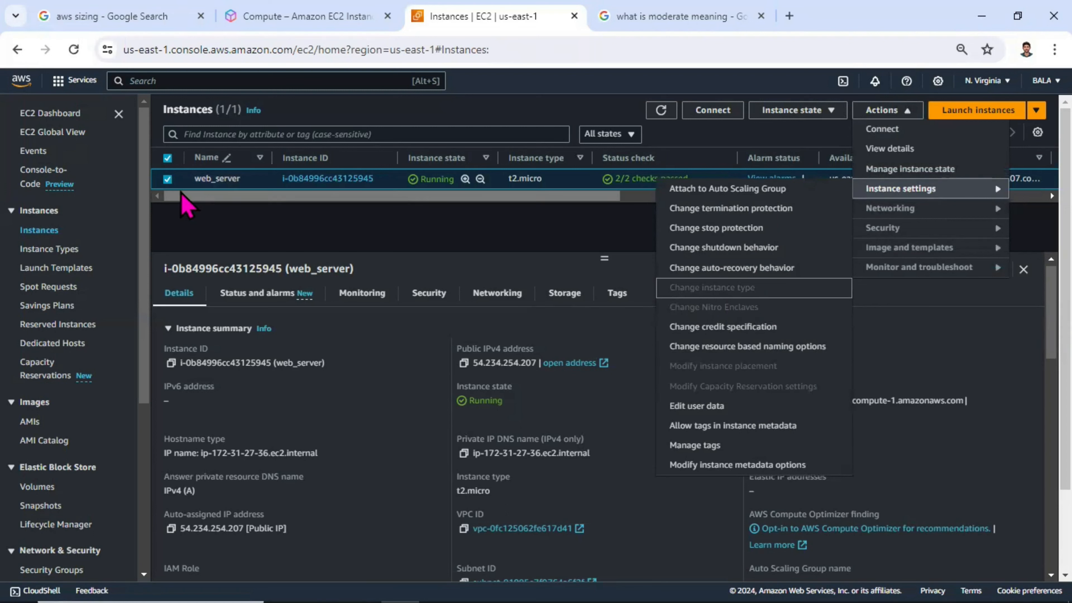
# Step: Stop the web_server instance, confirm the stop and refresh the instances list to update its state
pyautogui.click(785, 110)
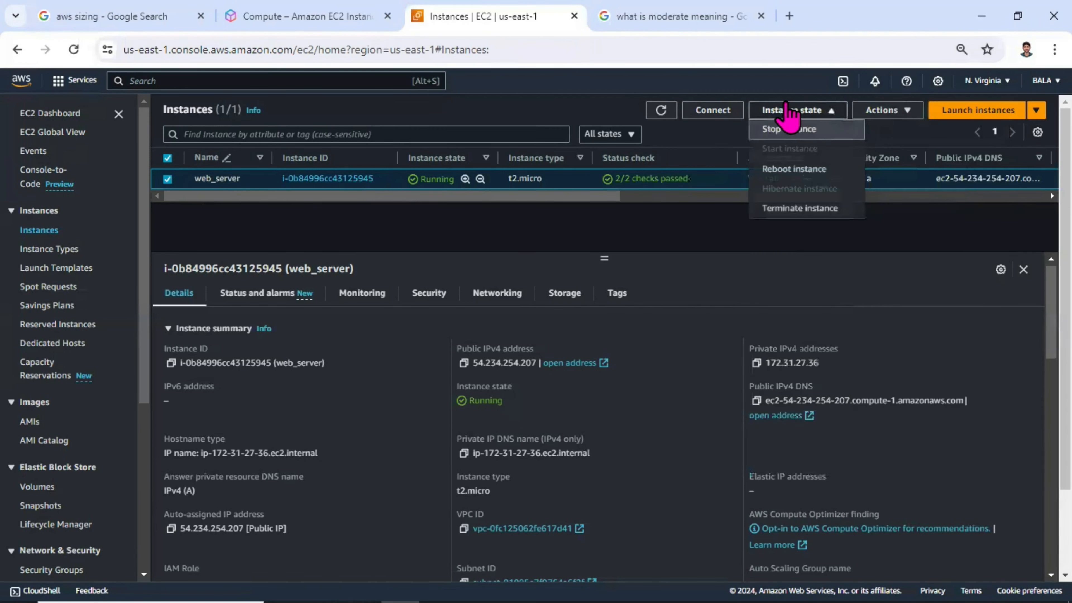
pyautogui.click(810, 131)
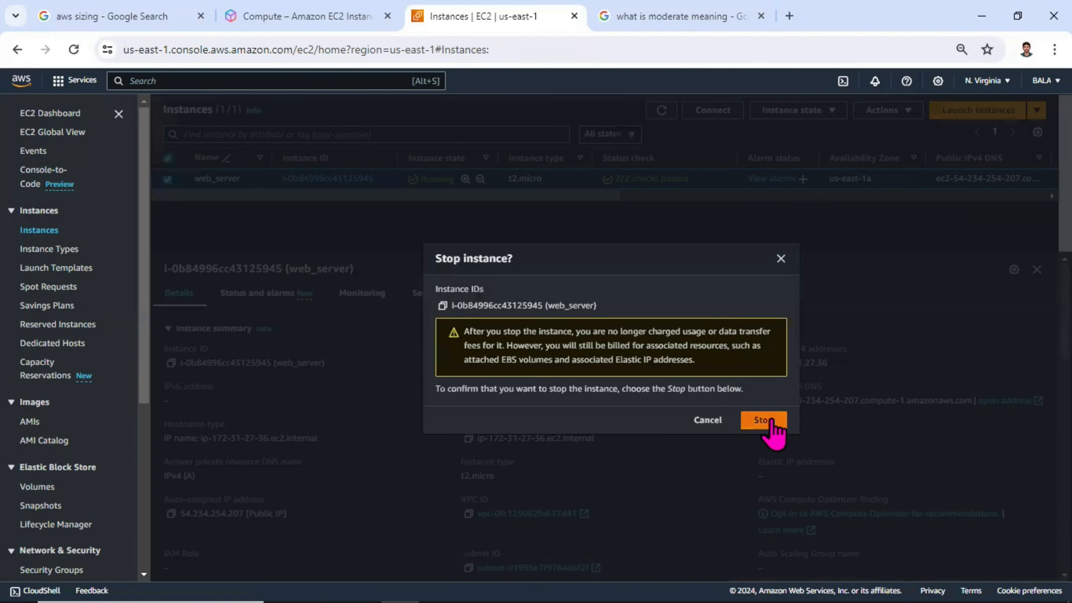
pyautogui.click(768, 420)
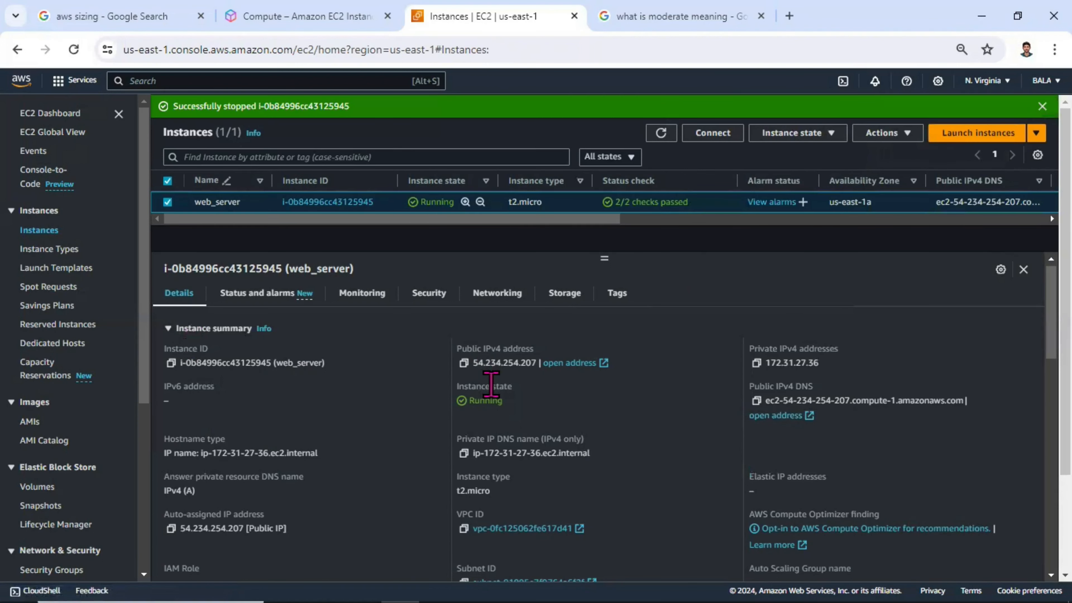
pyautogui.scroll(-3, 335, 371)
pyautogui.scroll(-4, 443, 464)
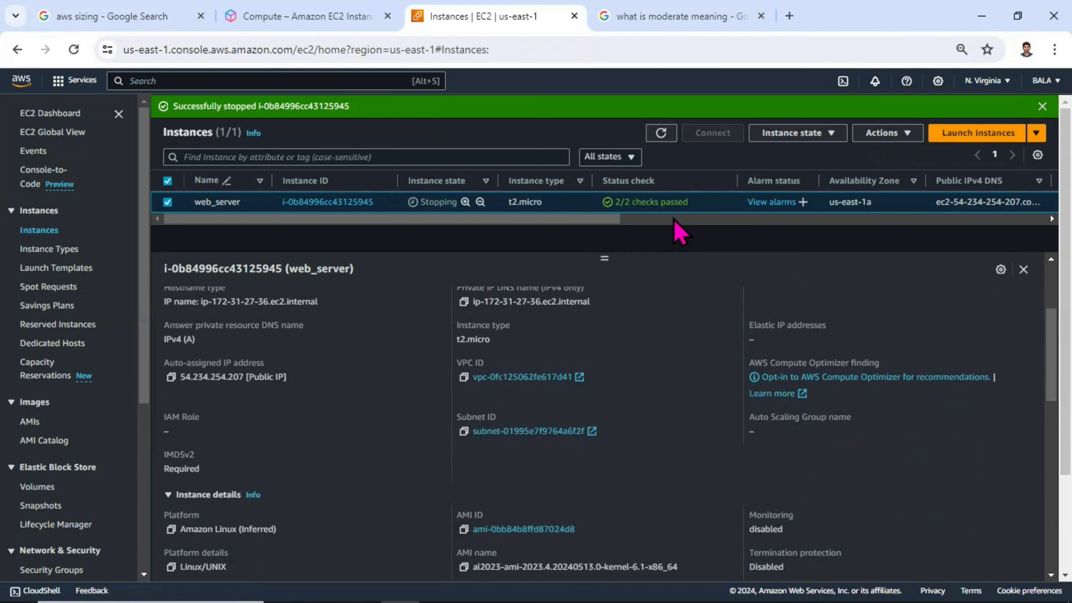
pyautogui.moveTo(616, 219); pyautogui.dragTo(491, 228)
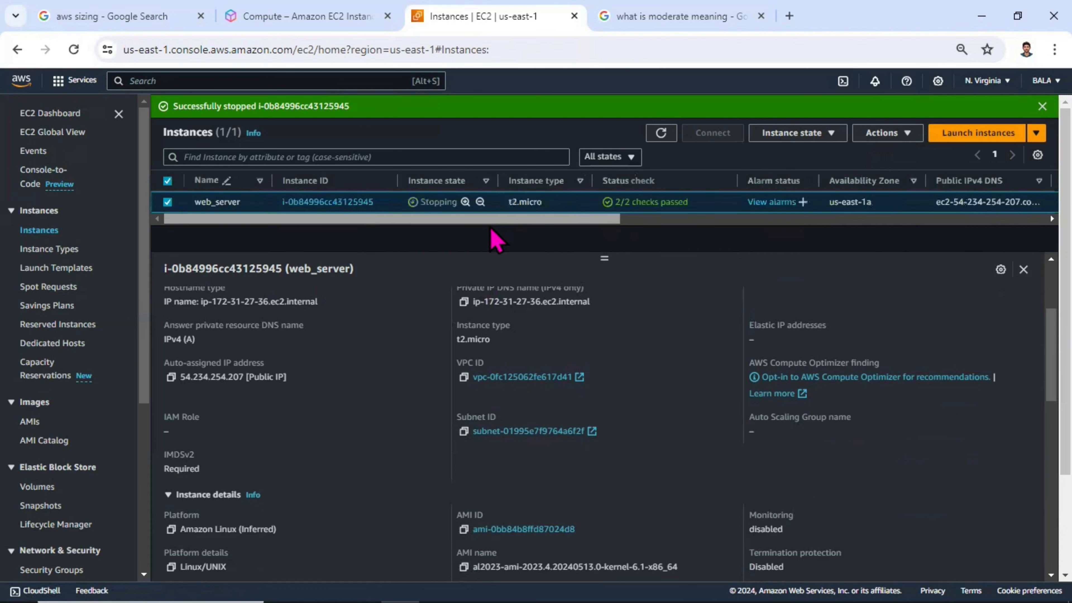
pyautogui.scroll(4, 448, 355)
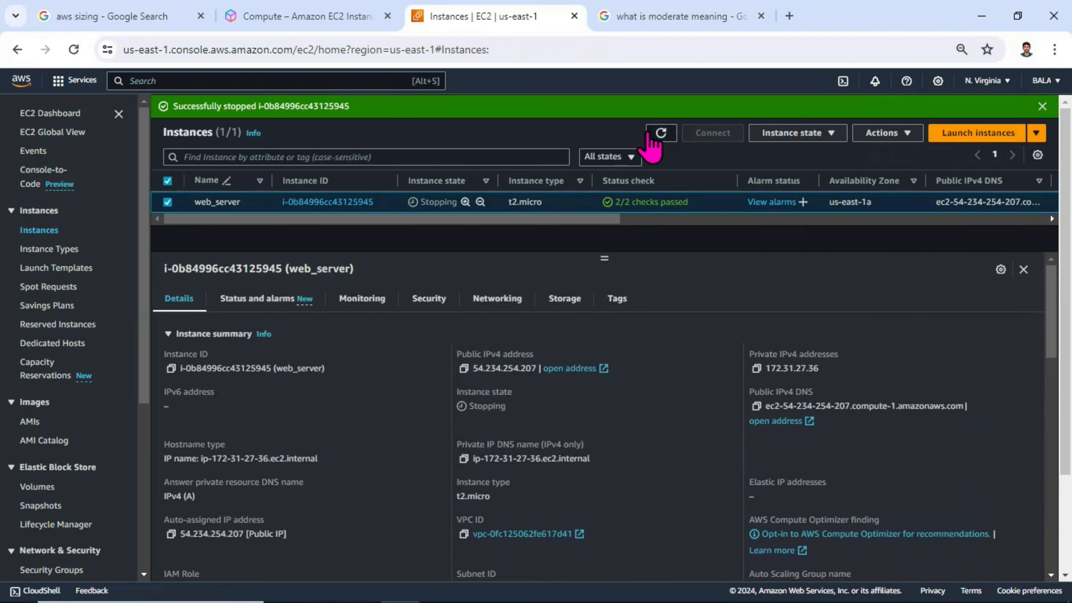
pyautogui.click(661, 134)
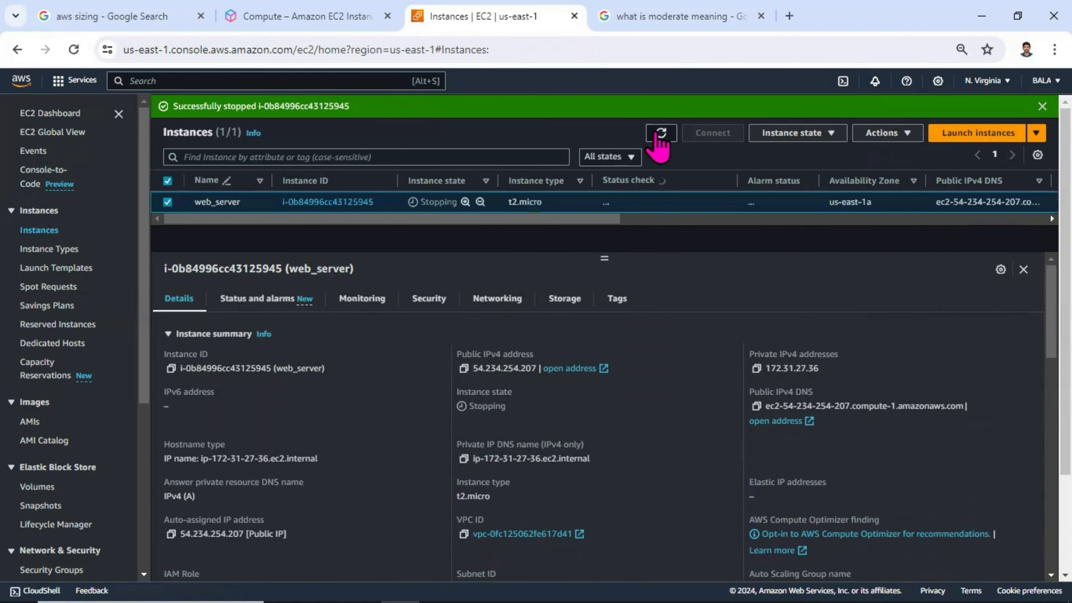
pyautogui.click(659, 135)
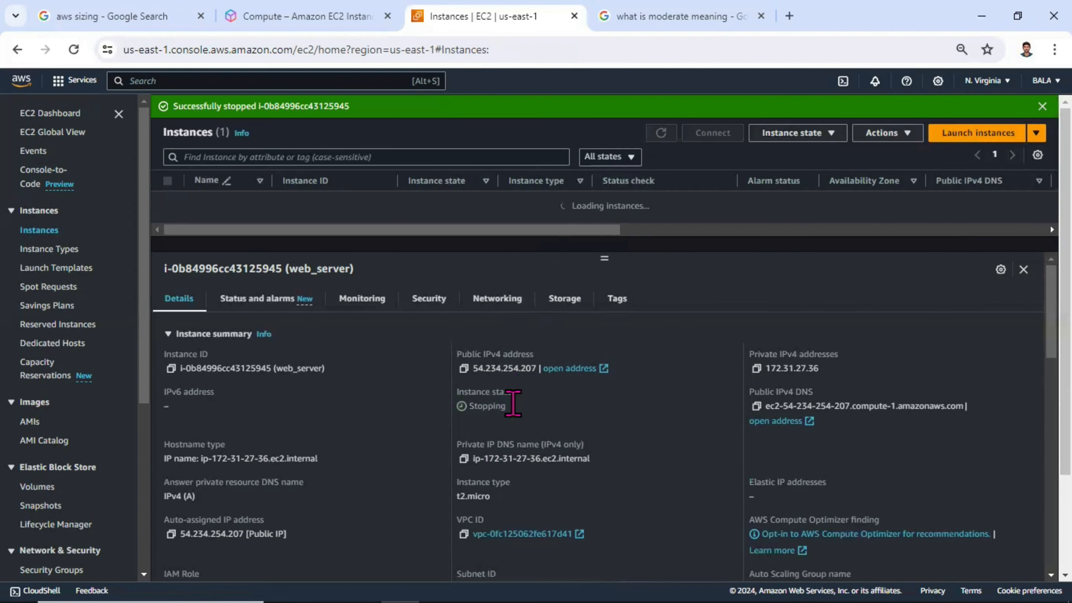
# Step: Look through web_server's instance details and search the page for "t2"
pyautogui.scroll(-5, 505, 399)
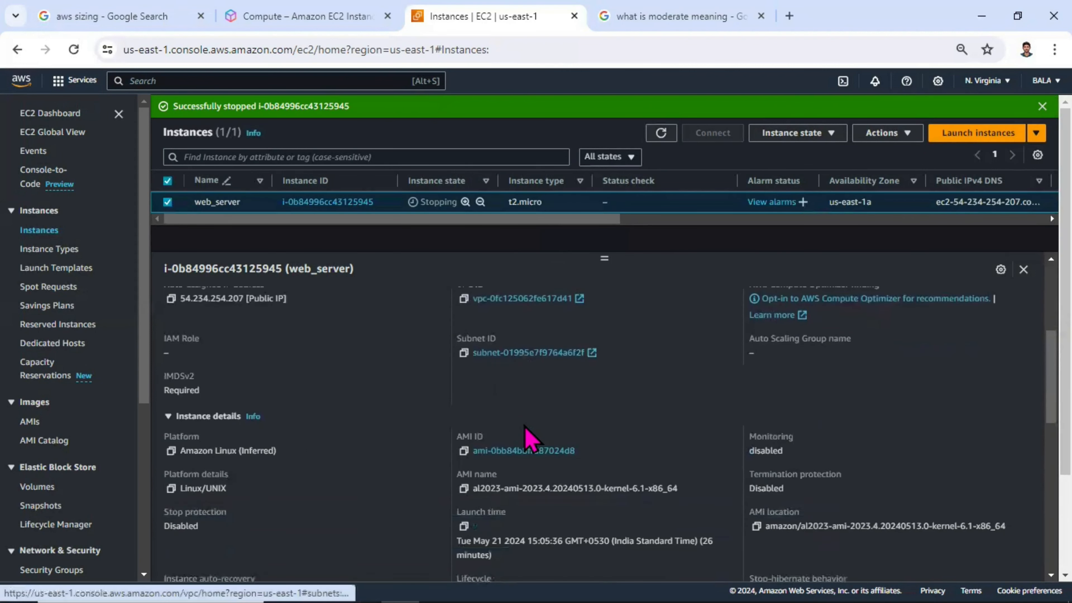
pyautogui.scroll(-2, 610, 477)
pyautogui.scroll(-2, 737, 484)
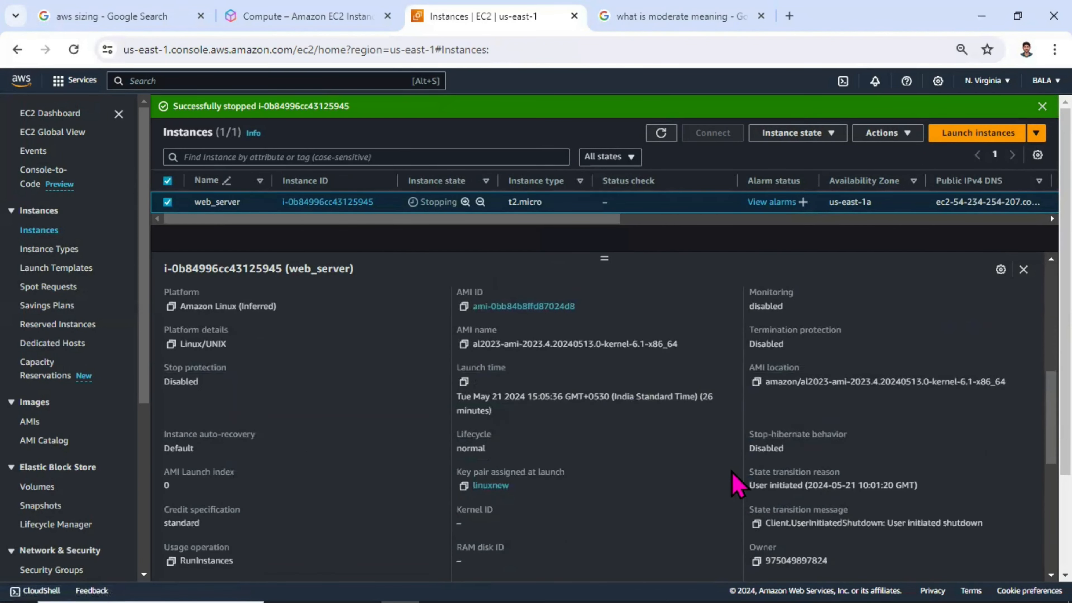
pyautogui.scroll(-2, 863, 510)
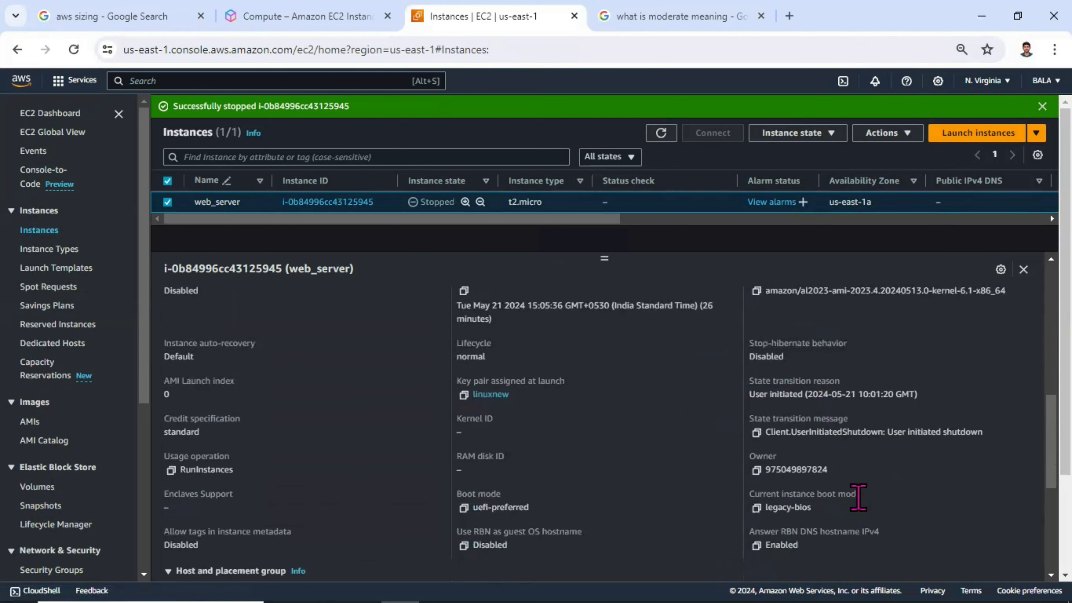
pyautogui.scroll(-4, 858, 497)
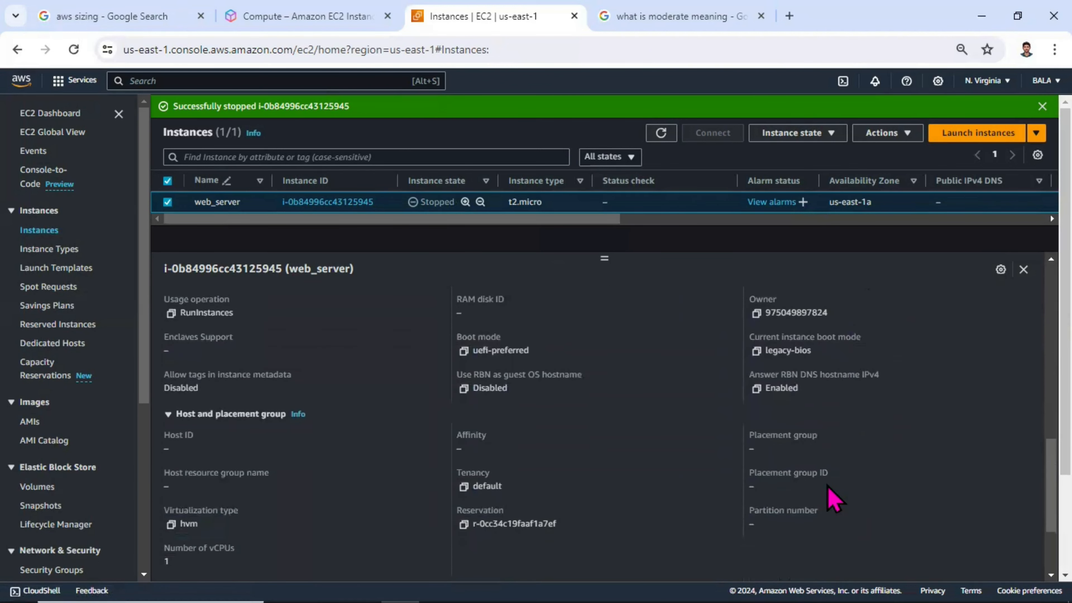
pyautogui.hotkey('ctrl', 'f')
pyautogui.write('t2')
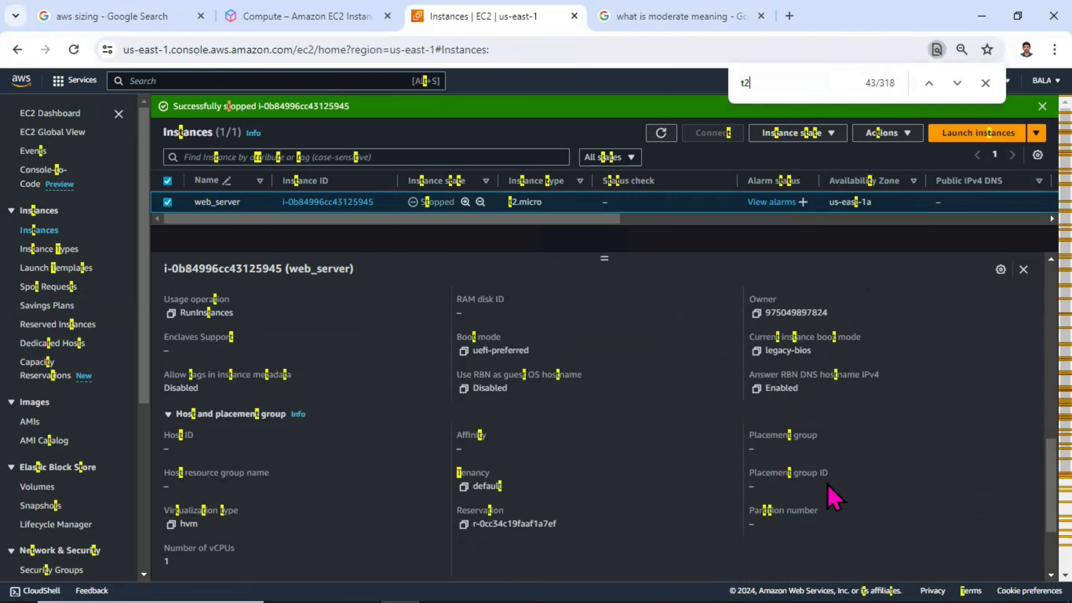
pyautogui.press('Escape')
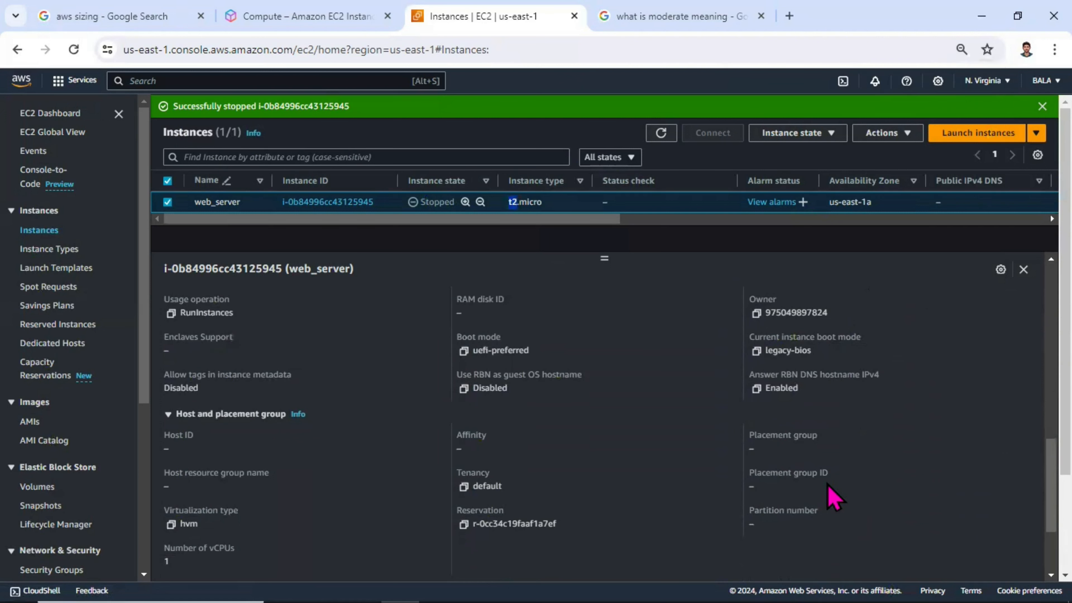
# Step: Check web_server's status checks and alarms, and highlight the instance type in its instance summary
pyautogui.scroll(5, 342, 515)
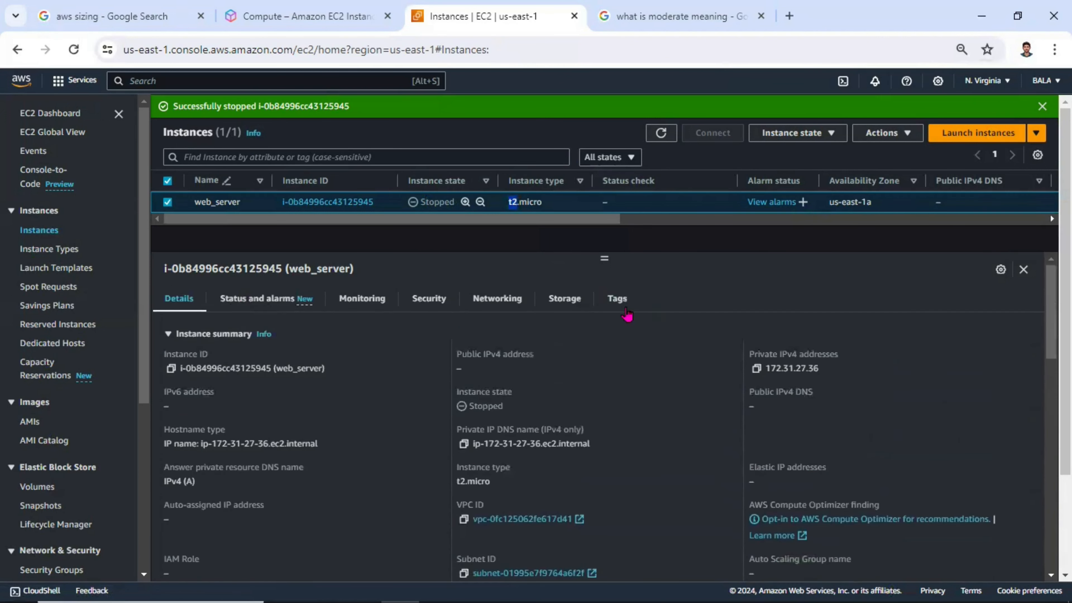
pyautogui.click(255, 299)
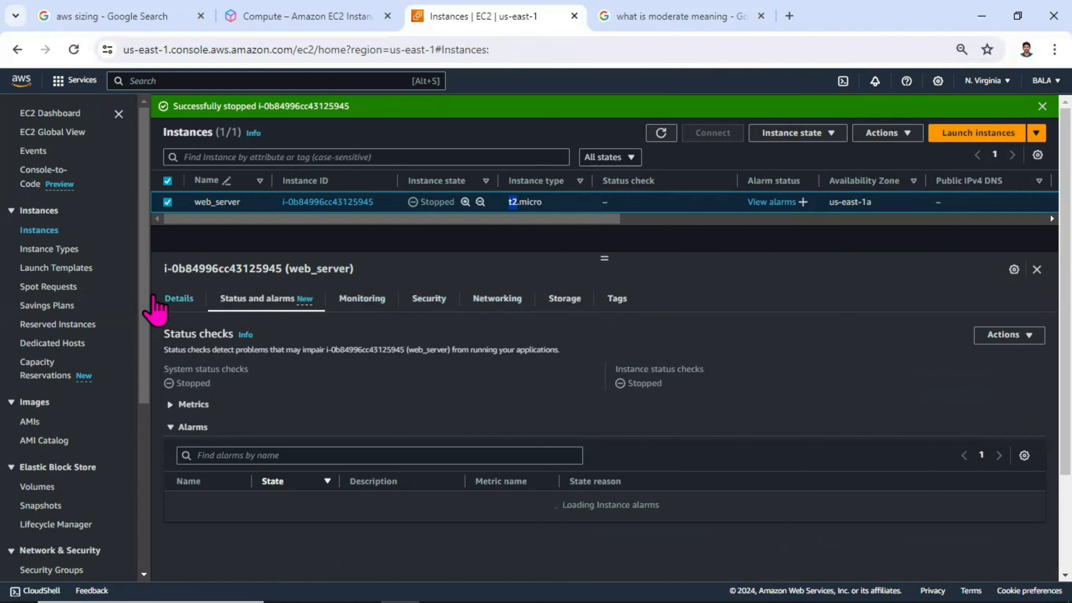
pyautogui.click(185, 300)
pyautogui.scroll(-1, 593, 451)
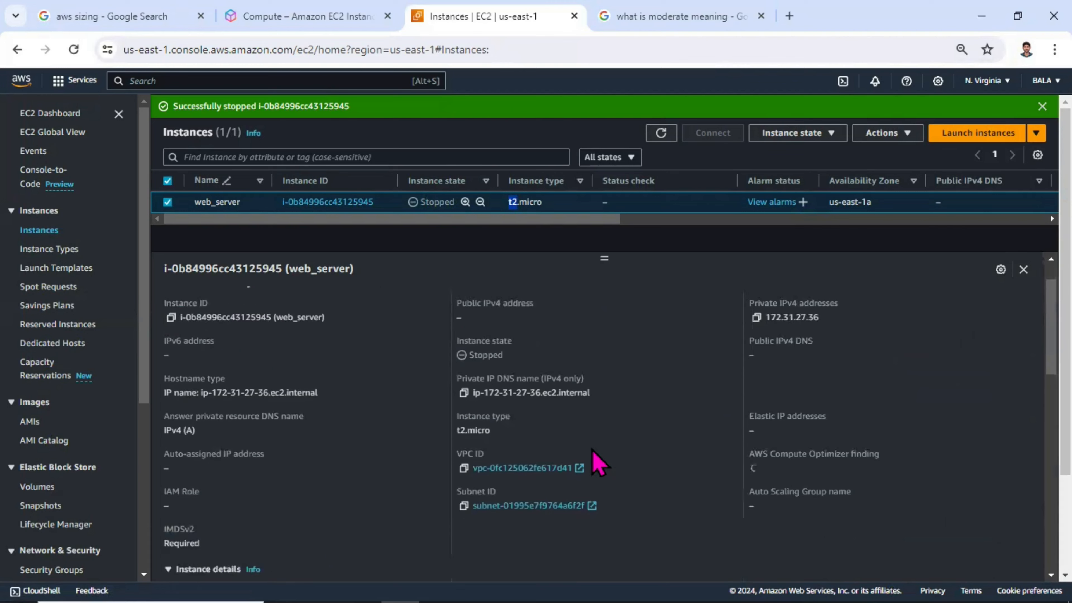
pyautogui.scroll(-1, 596, 462)
pyautogui.moveTo(497, 404); pyautogui.dragTo(455, 393)
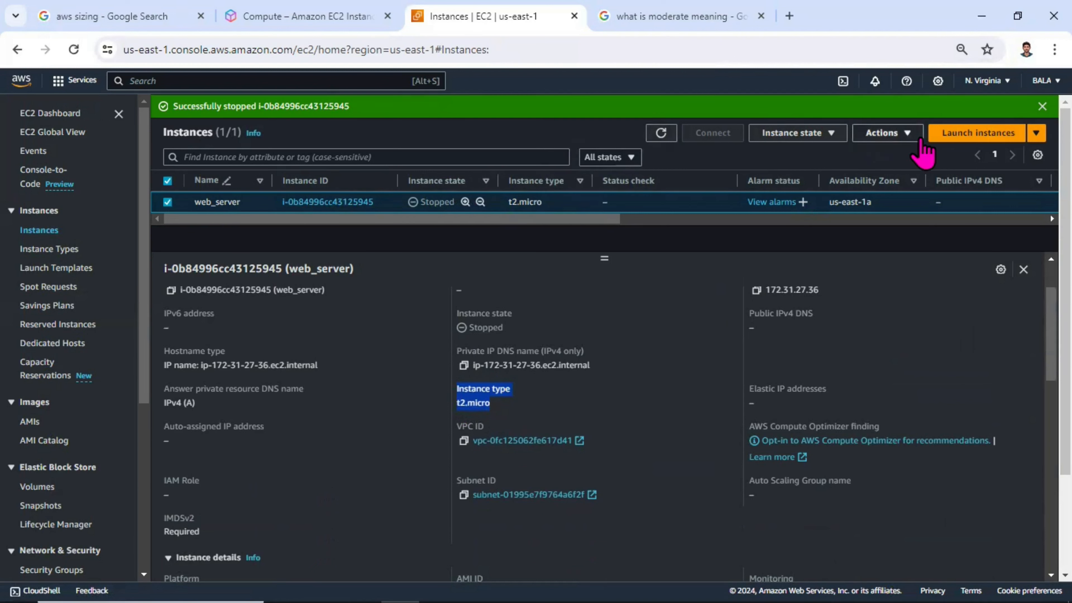
# Step: Open the instance type change for the stopped web_server instance and choose t2.medium as the new instance type
pyautogui.click(897, 134)
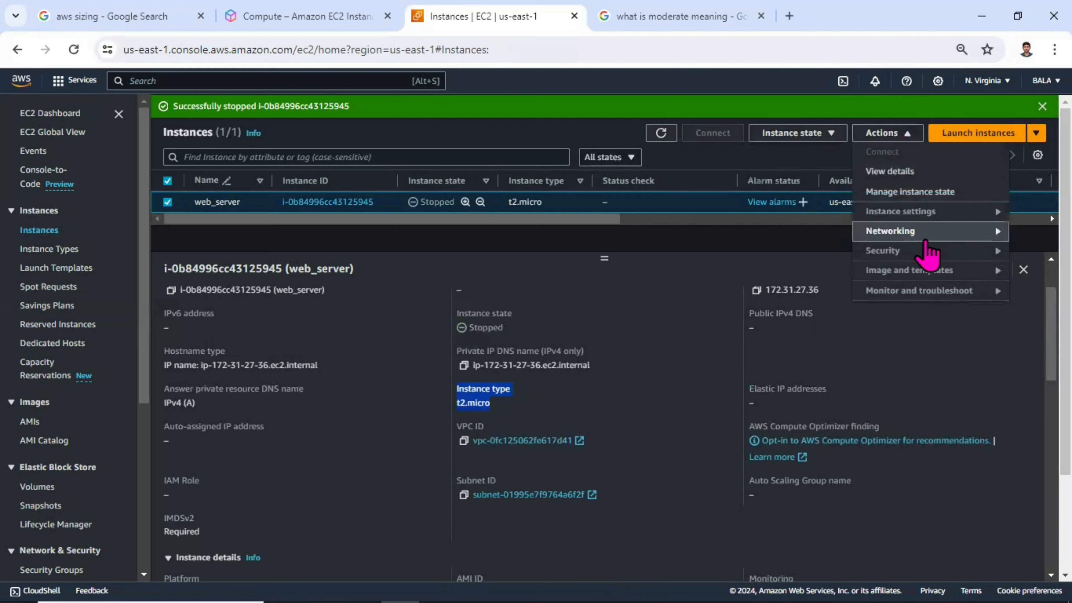
pyautogui.moveTo(932, 213)
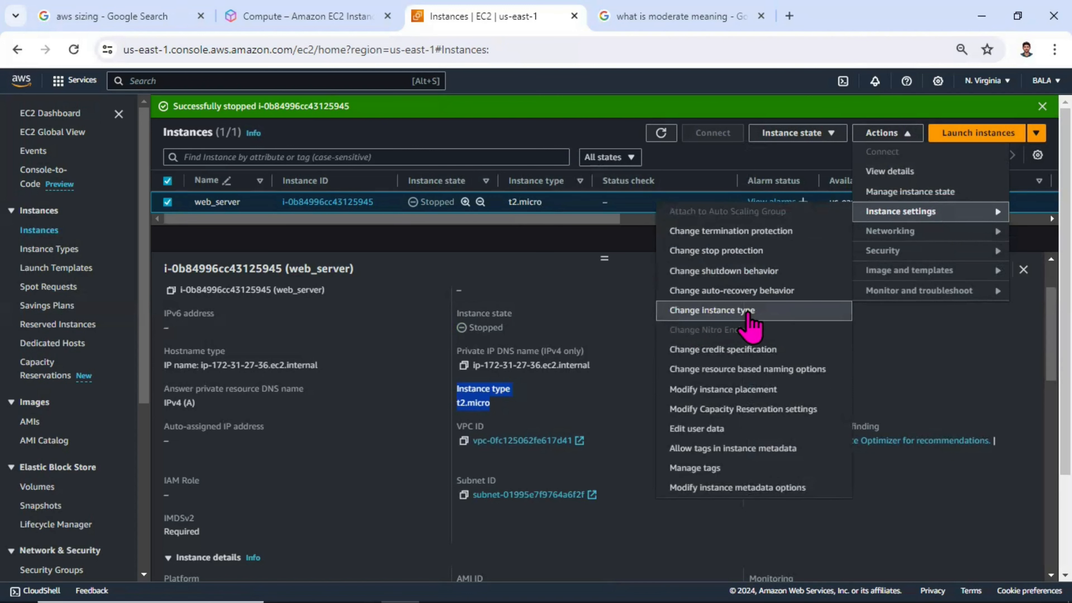
pyautogui.click(749, 313)
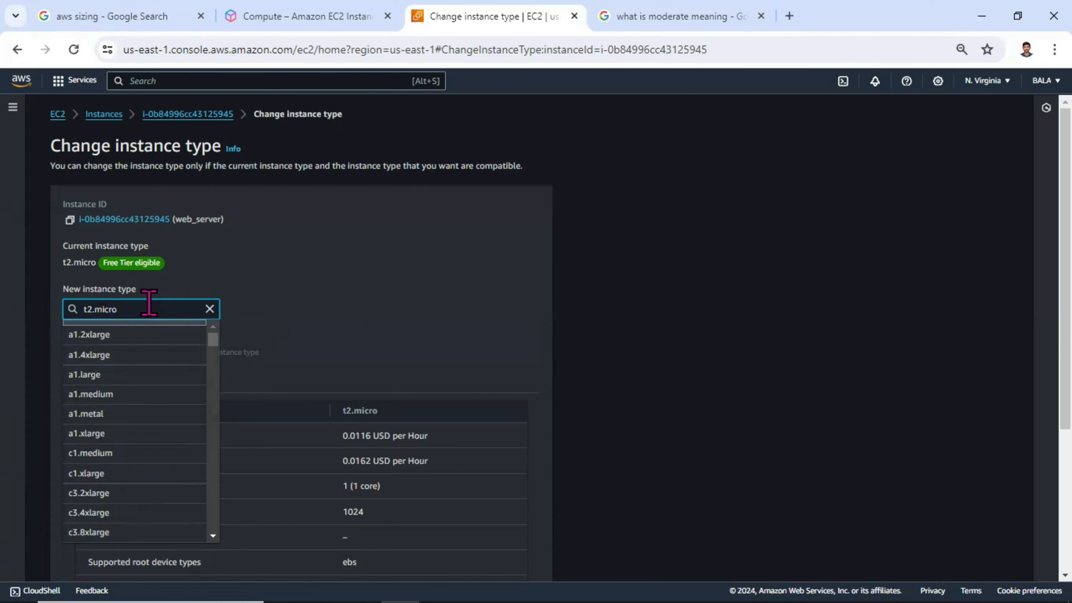
pyautogui.press('BackSpace')
pyautogui.press('BackSpace')
pyautogui.press('BackSpace')
pyautogui.press('BackSpace')
pyautogui.press('BackSpace')
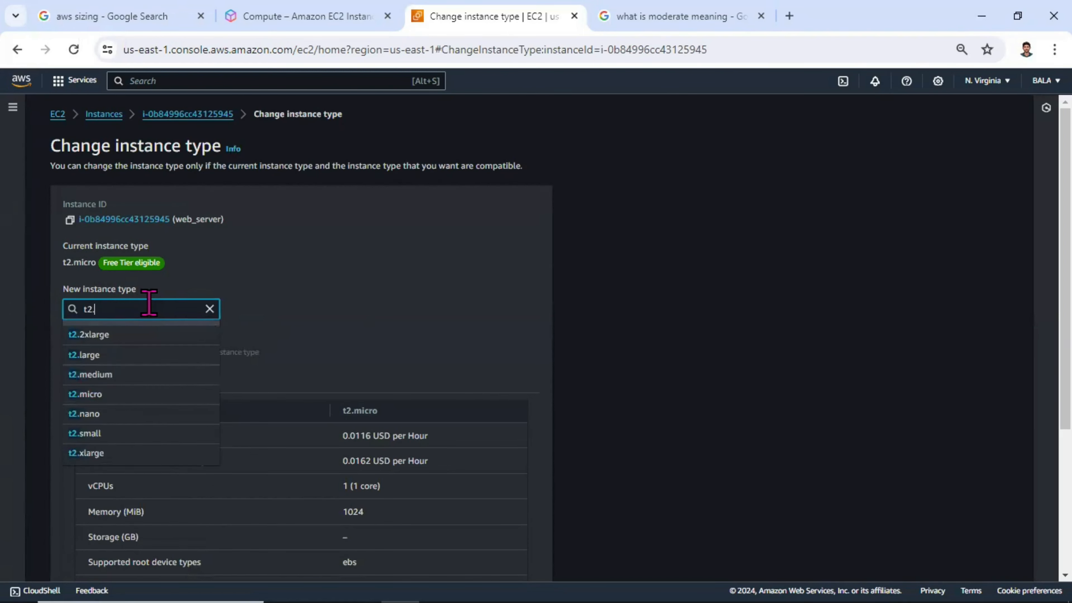
pyautogui.write('med')
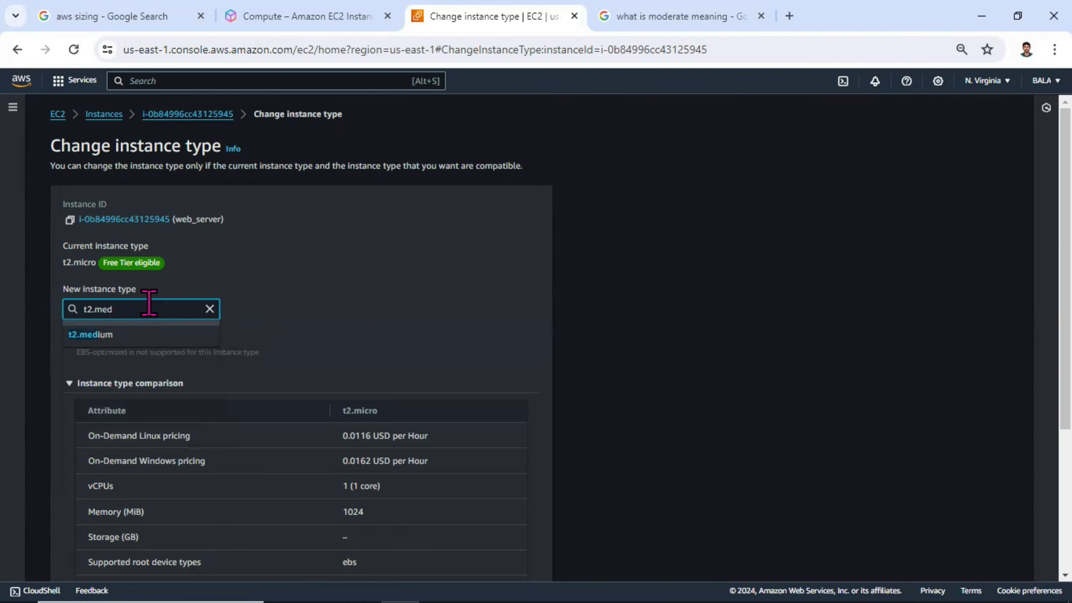
pyautogui.click(125, 337)
# Step: Read the charges notice and compare the pricing, vCPUs, memory and network performance of t2.micro and t2.medium
pyautogui.scroll(-1, 323, 350)
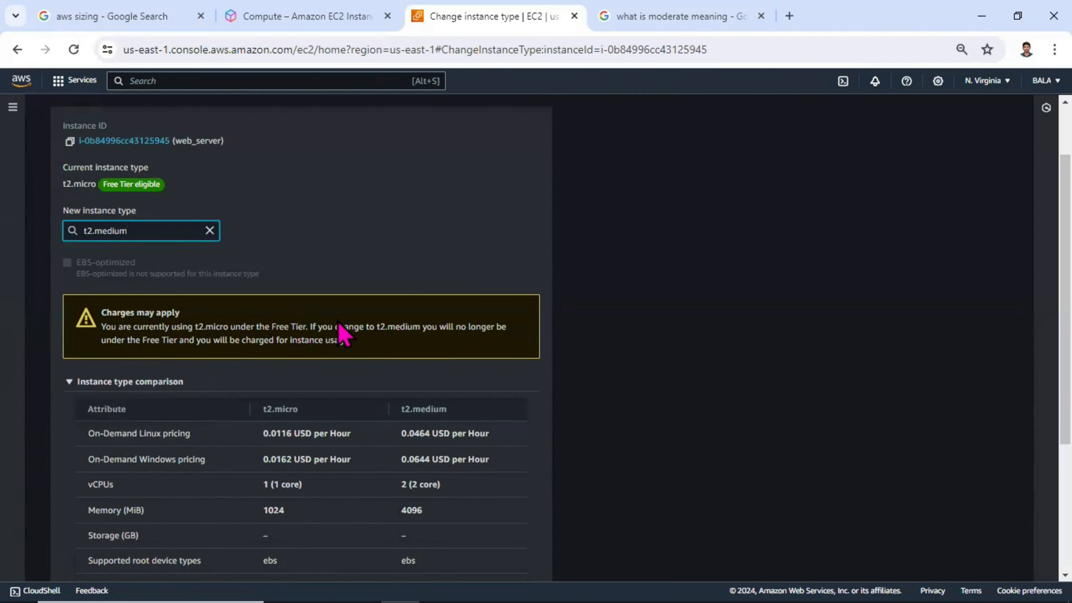
pyautogui.moveTo(339, 323); pyautogui.dragTo(498, 338)
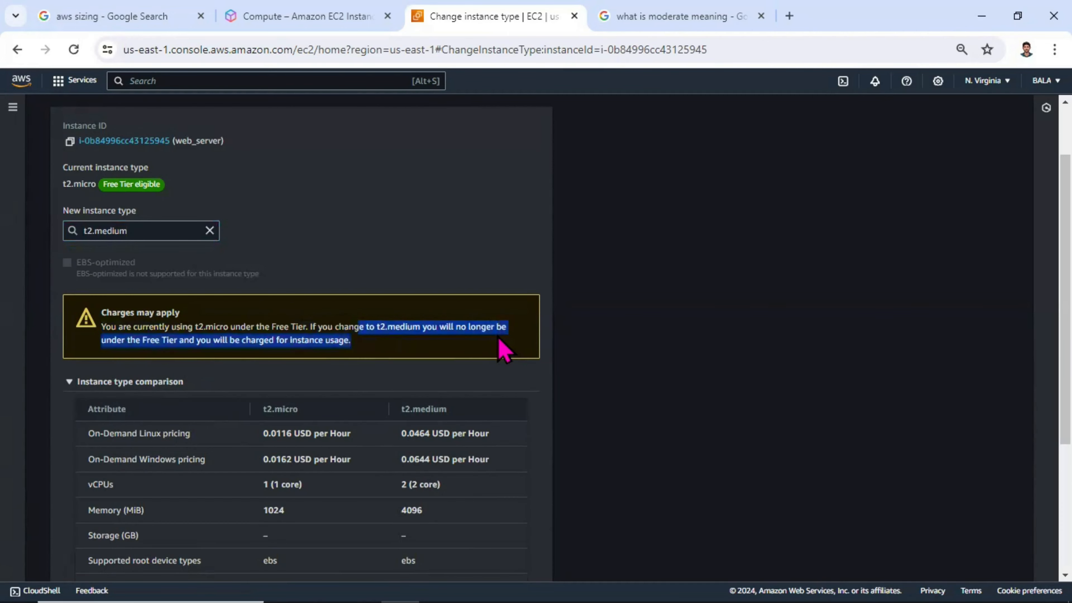
pyautogui.scroll(-1, 289, 344)
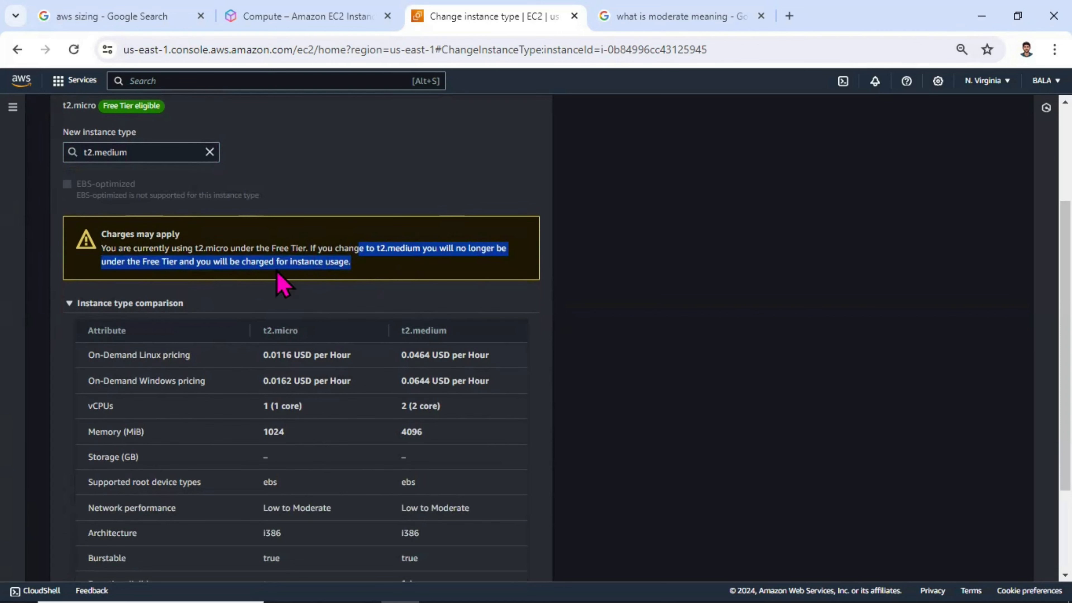
pyautogui.scroll(-1, 361, 279)
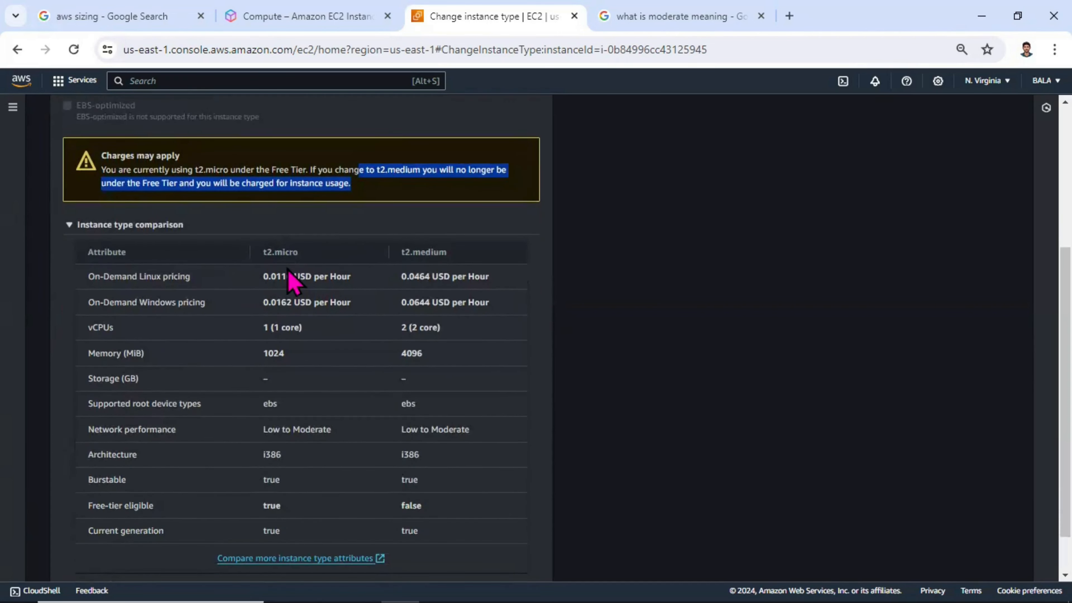
pyautogui.scroll(-1, 171, 239)
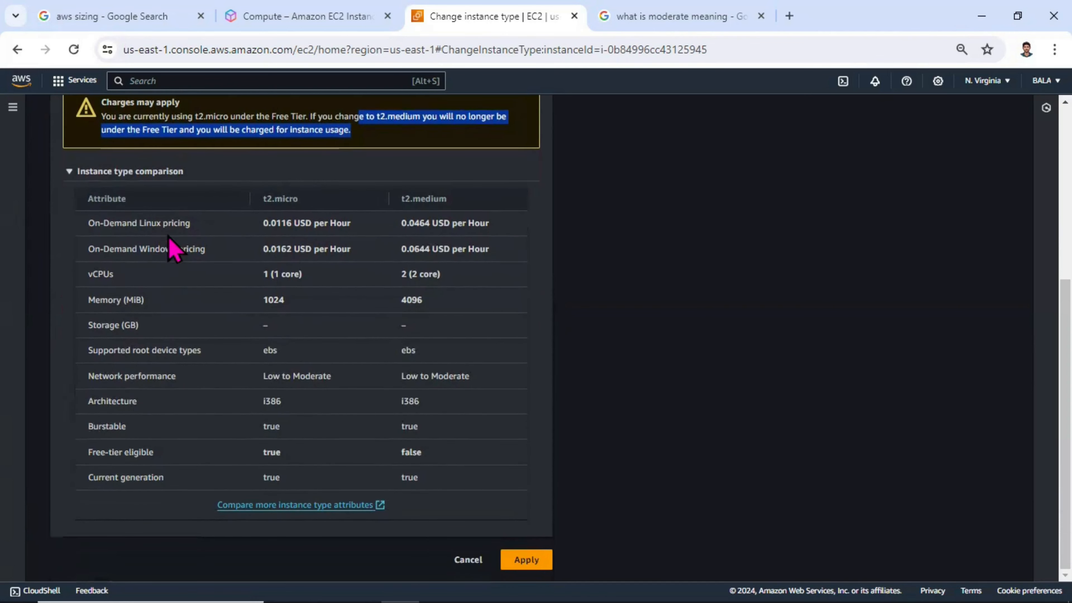
pyautogui.moveTo(215, 234); pyautogui.dragTo(130, 216)
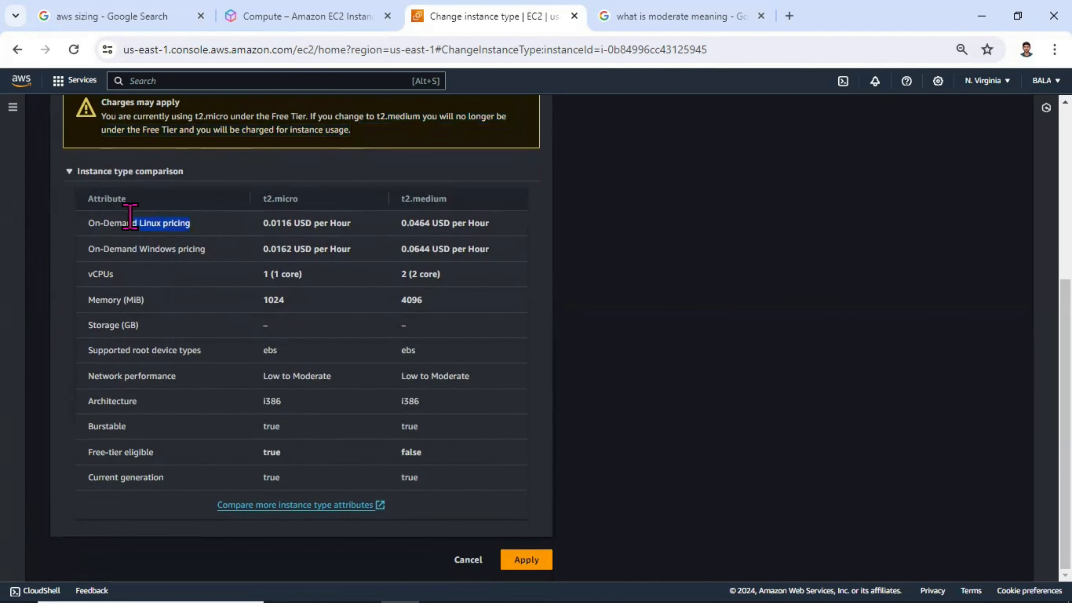
pyautogui.moveTo(366, 228); pyautogui.dragTo(301, 223)
pyautogui.moveTo(443, 223); pyautogui.dragTo(398, 230)
pyautogui.moveTo(226, 252); pyautogui.dragTo(148, 249)
pyautogui.moveTo(361, 253); pyautogui.dragTo(301, 249)
pyautogui.moveTo(137, 278); pyautogui.dragTo(73, 279)
pyautogui.moveTo(165, 299); pyautogui.dragTo(161, 299)
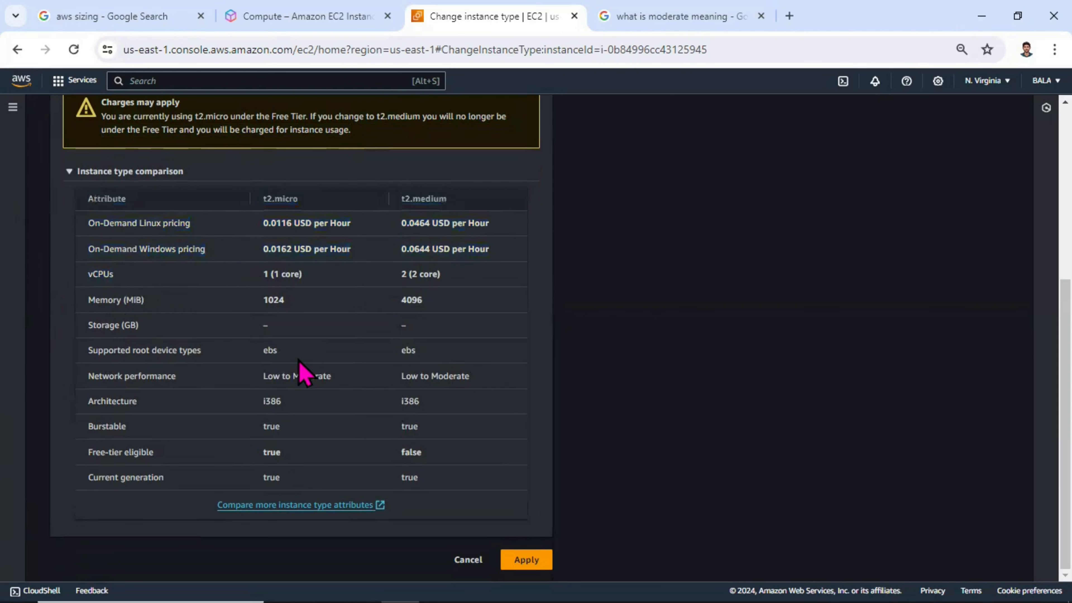
pyautogui.moveTo(223, 382); pyautogui.dragTo(84, 403)
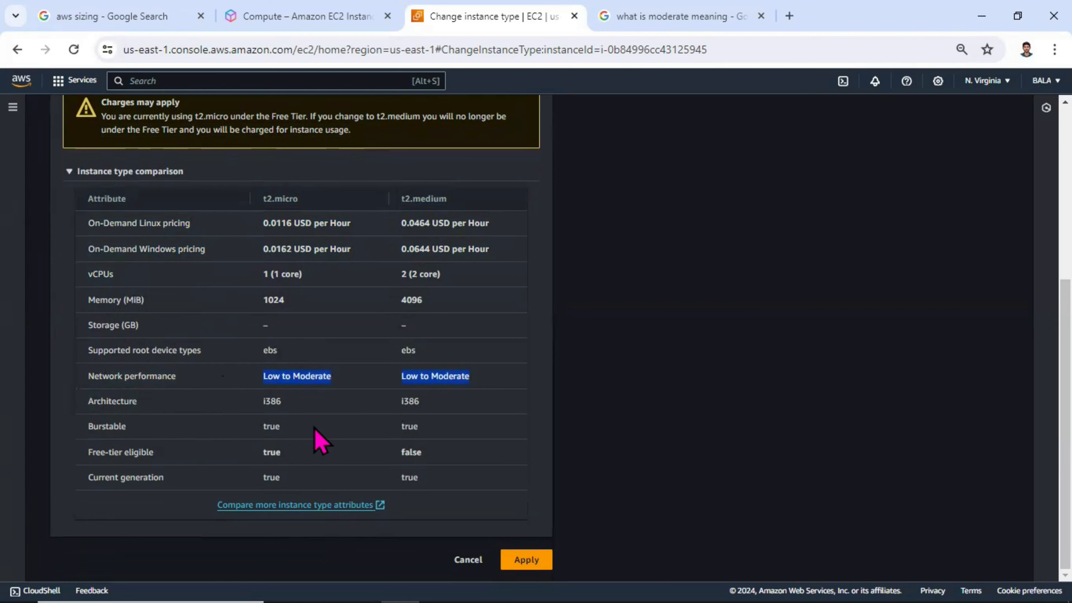
# Step: Review the new instance type selection and apply the change to t2.medium for web_server
pyautogui.scroll(3, 342, 311)
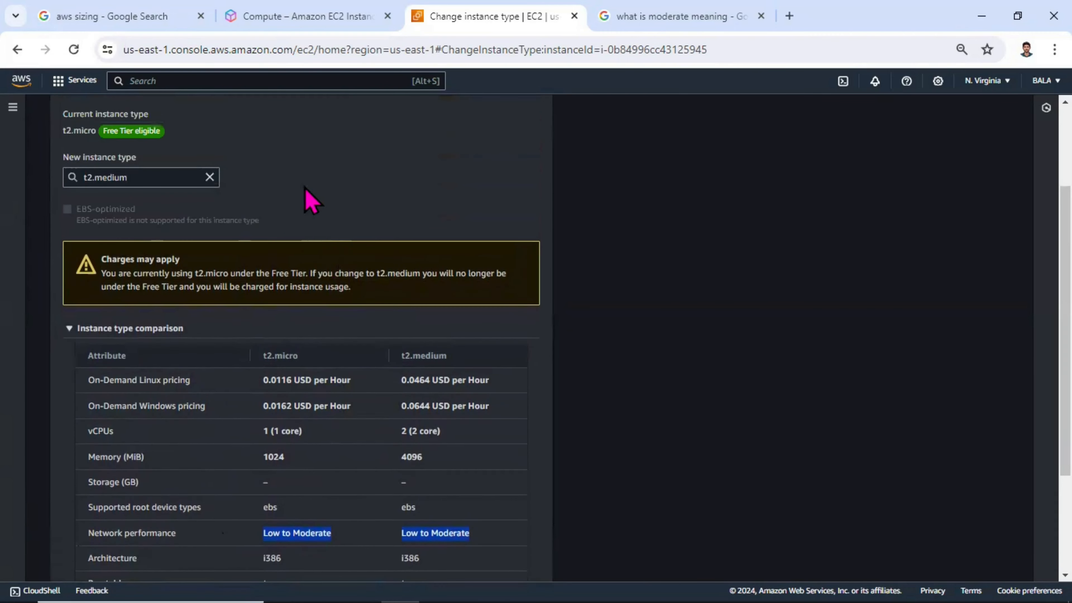
pyautogui.scroll(-3, 453, 482)
pyautogui.click(514, 560)
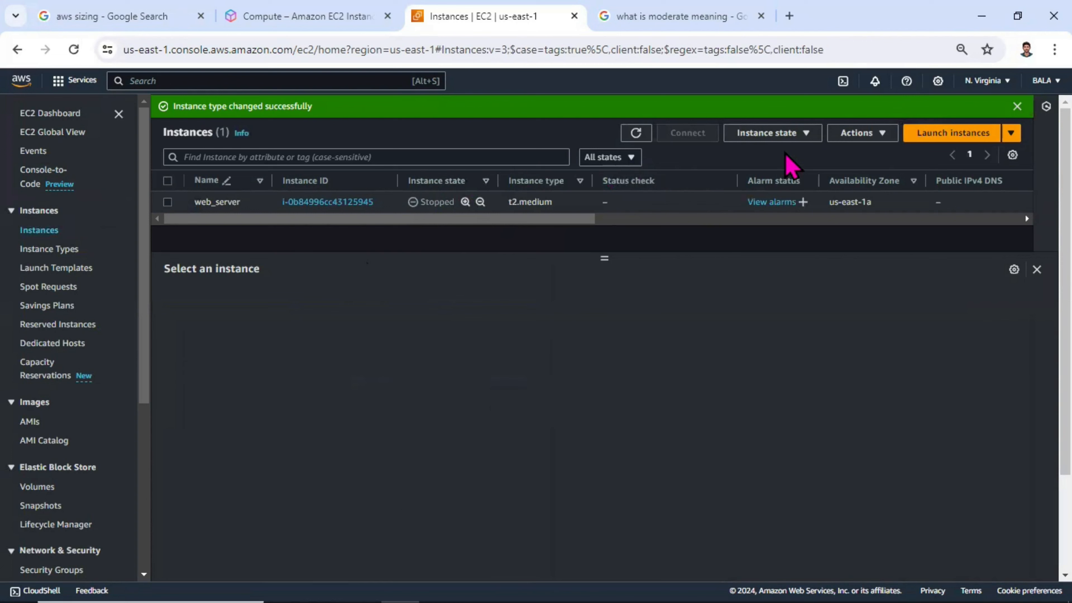
# Step: Select web_server in the instances list and highlight the instance type in its instance summary
pyautogui.click(779, 136)
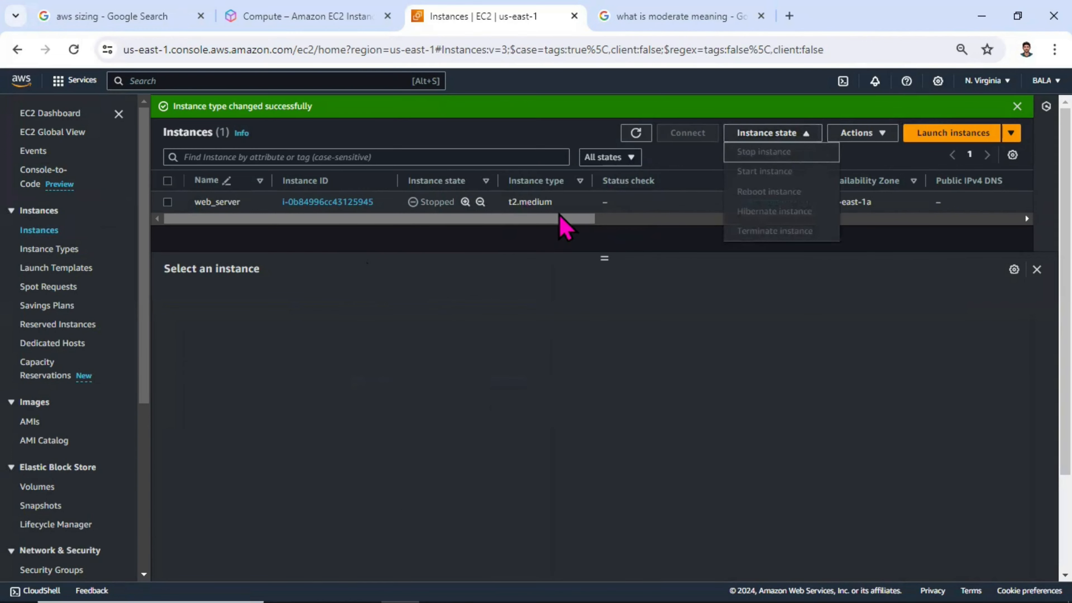
pyautogui.click(168, 202)
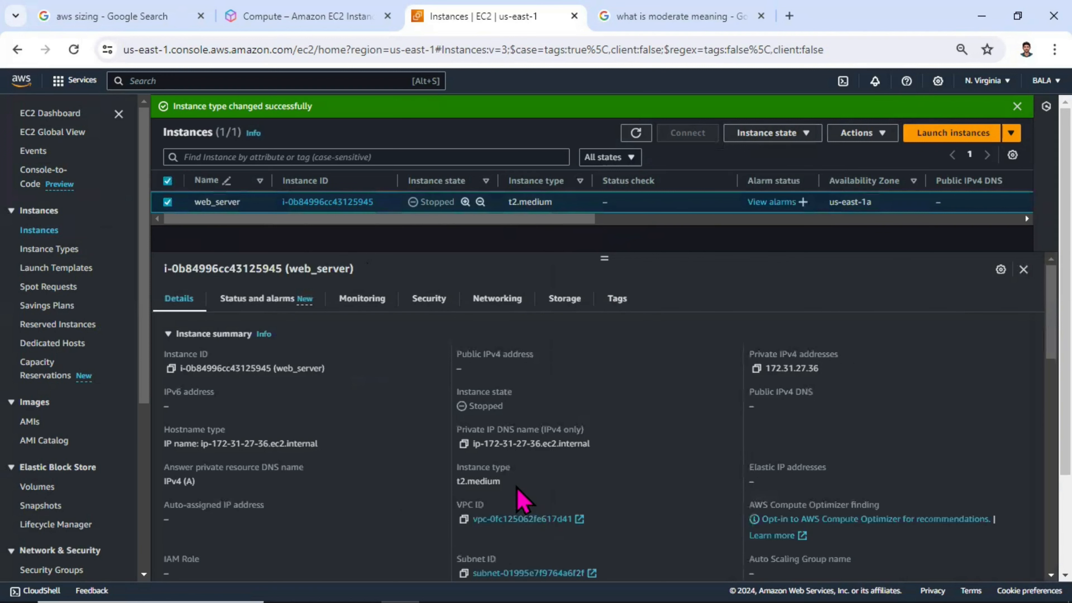
pyautogui.moveTo(455, 481); pyautogui.dragTo(501, 482)
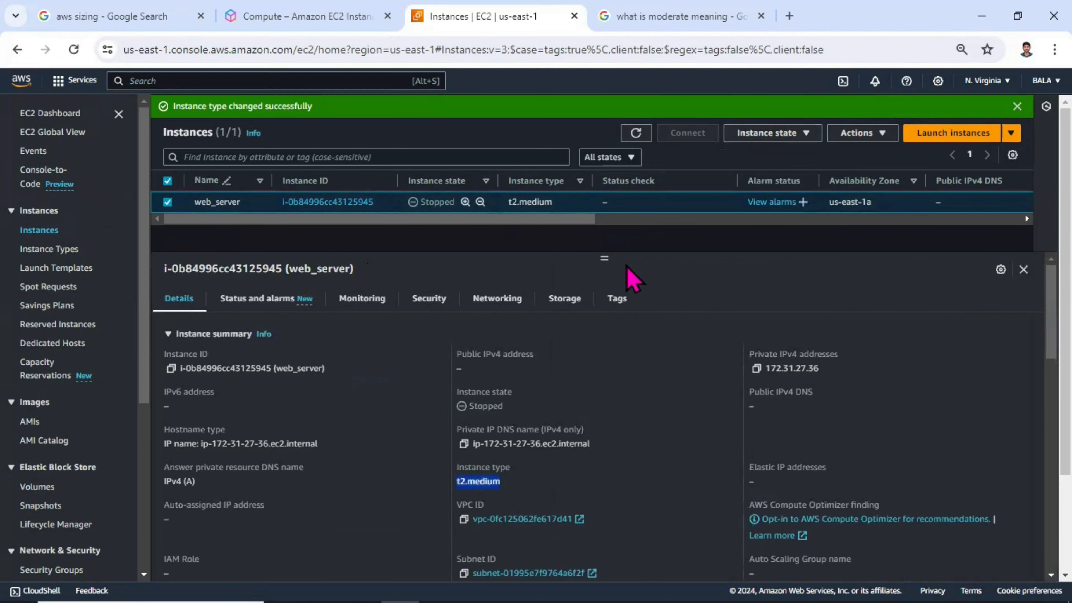
# Step: Refresh the instances list and start the web_server instance
pyautogui.click(638, 134)
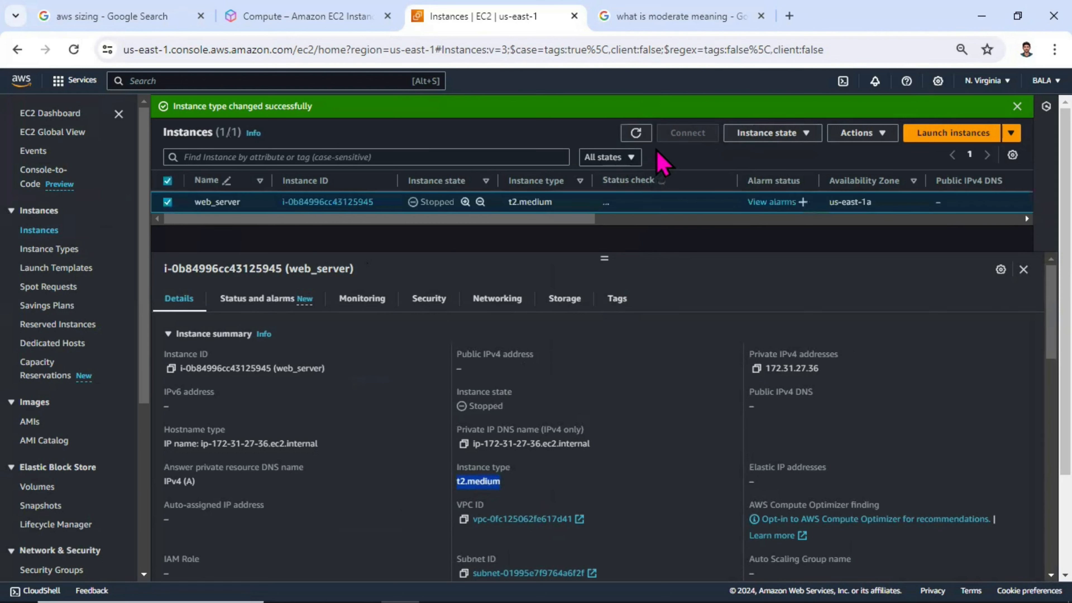
pyautogui.click(786, 133)
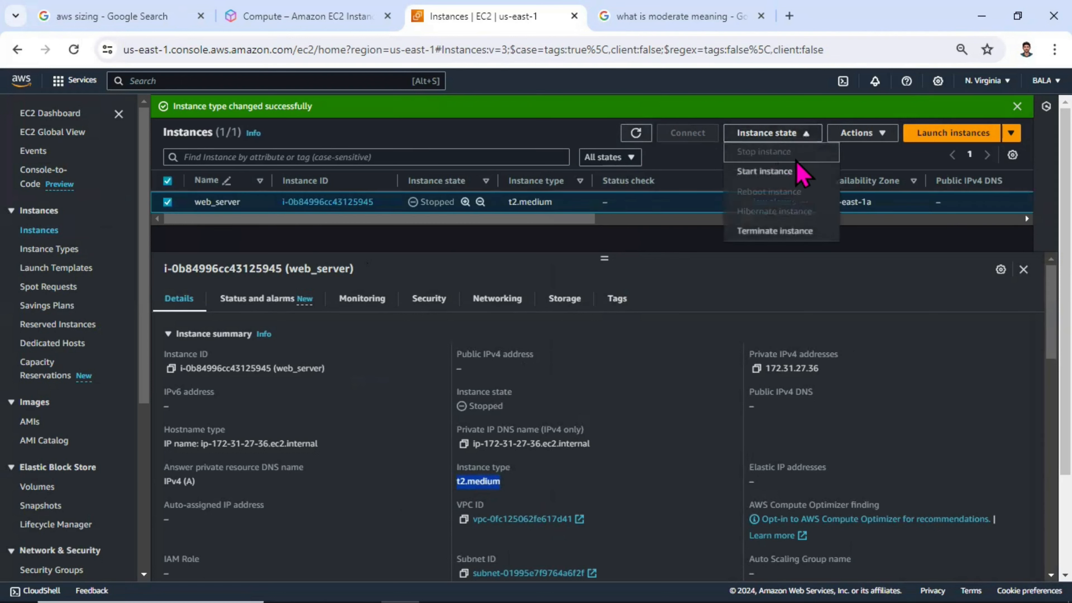
pyautogui.click(774, 174)
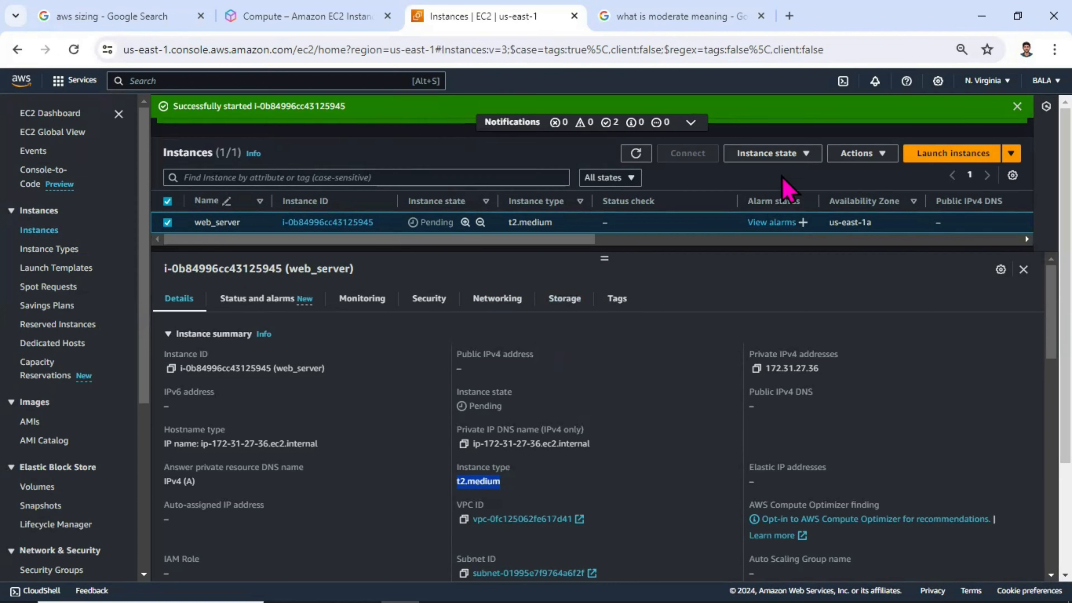
# Step: Look over web_server's instance summary, refresh the instances list to update its state, and switch away from the browser window
pyautogui.scroll(-1, 495, 393)
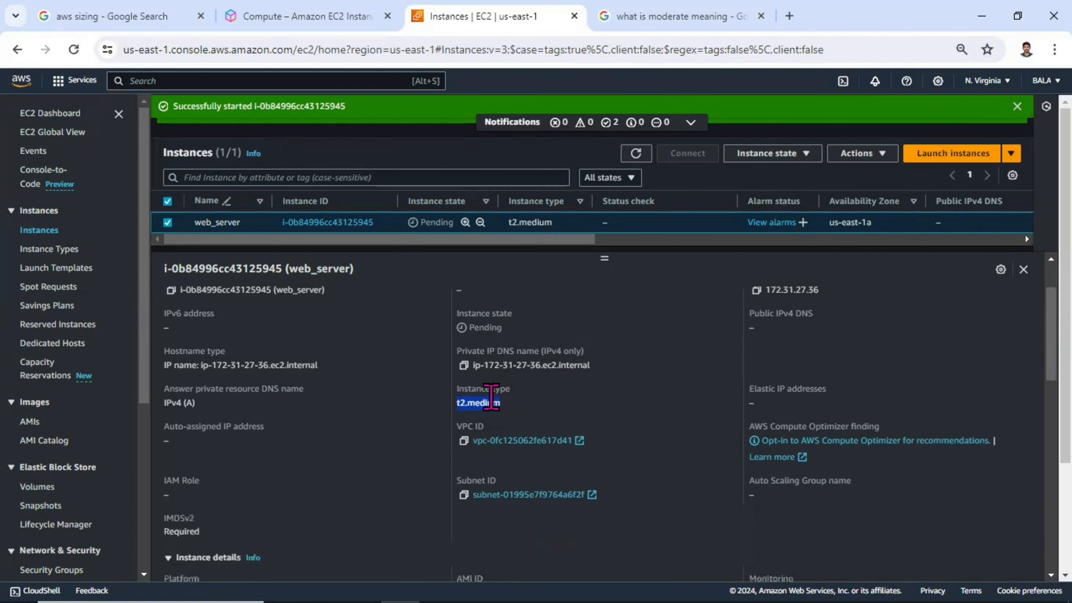
pyautogui.scroll(1, 485, 406)
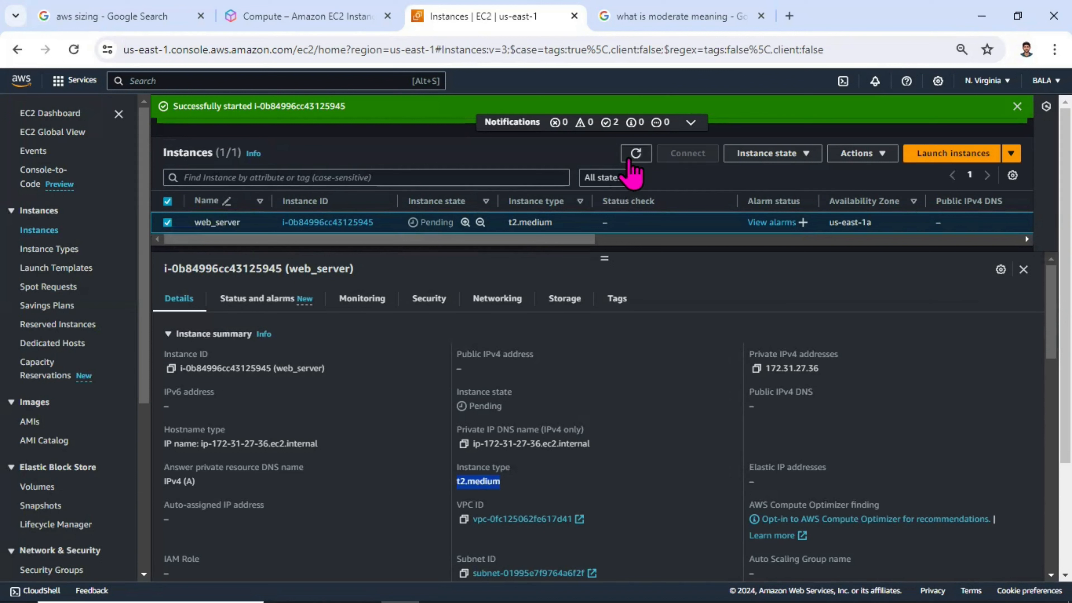
pyautogui.click(635, 154)
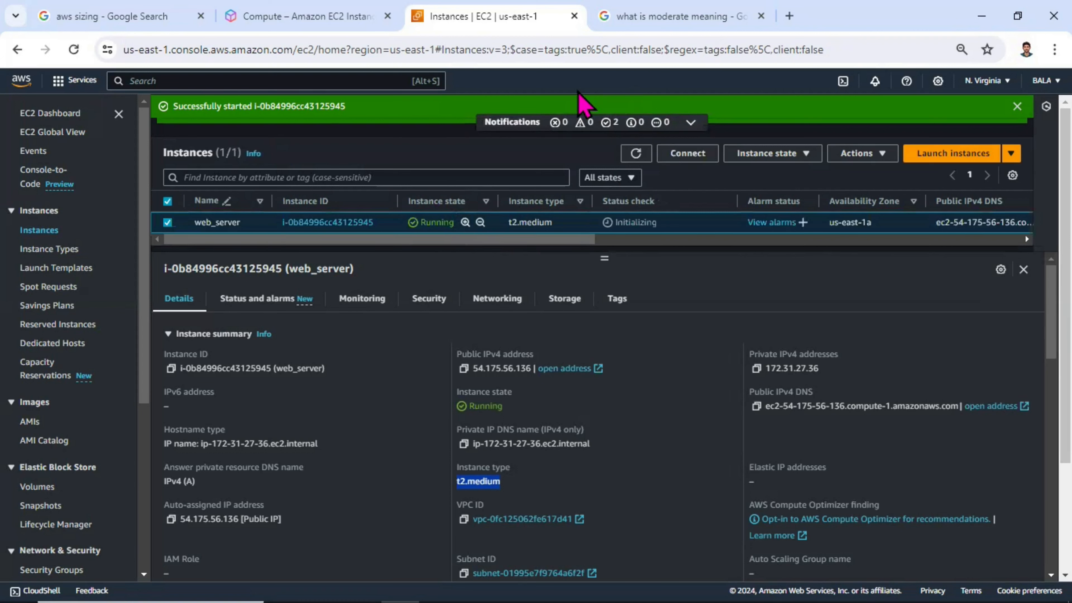
pyautogui.hotkey('alt', 'Tab')
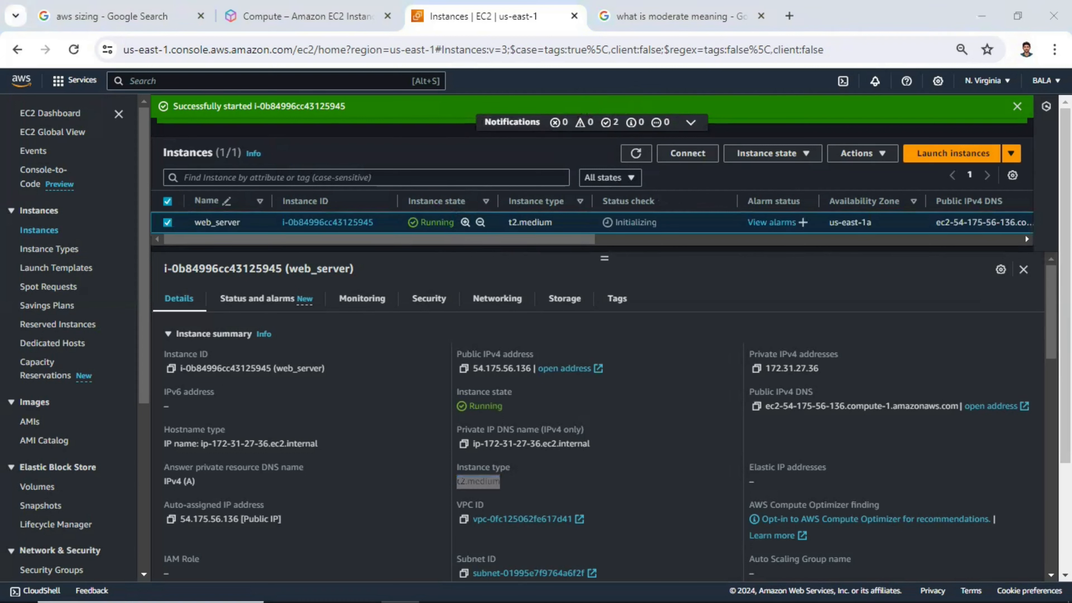